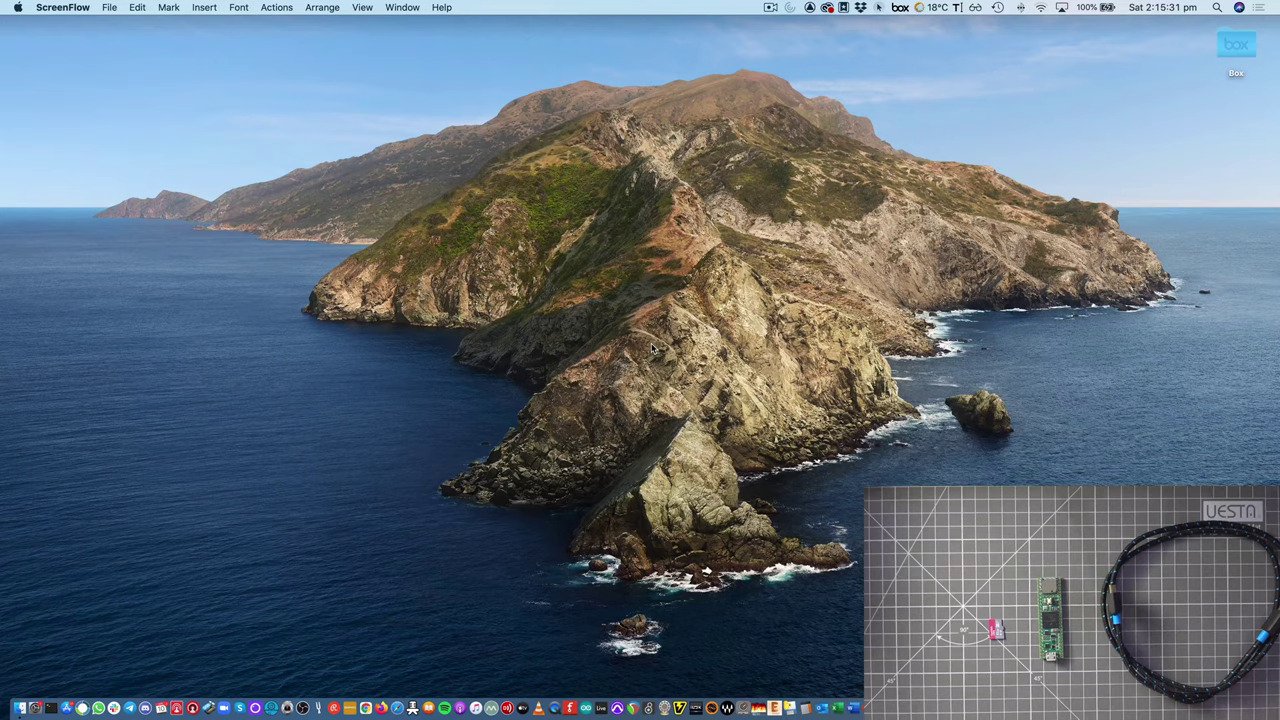
# Step: Switch to Chrome, search the web for "m8 headless", and open the DirtyWave/M8HeadlessFirmware repository on GitHub
pyautogui.click(366, 708)
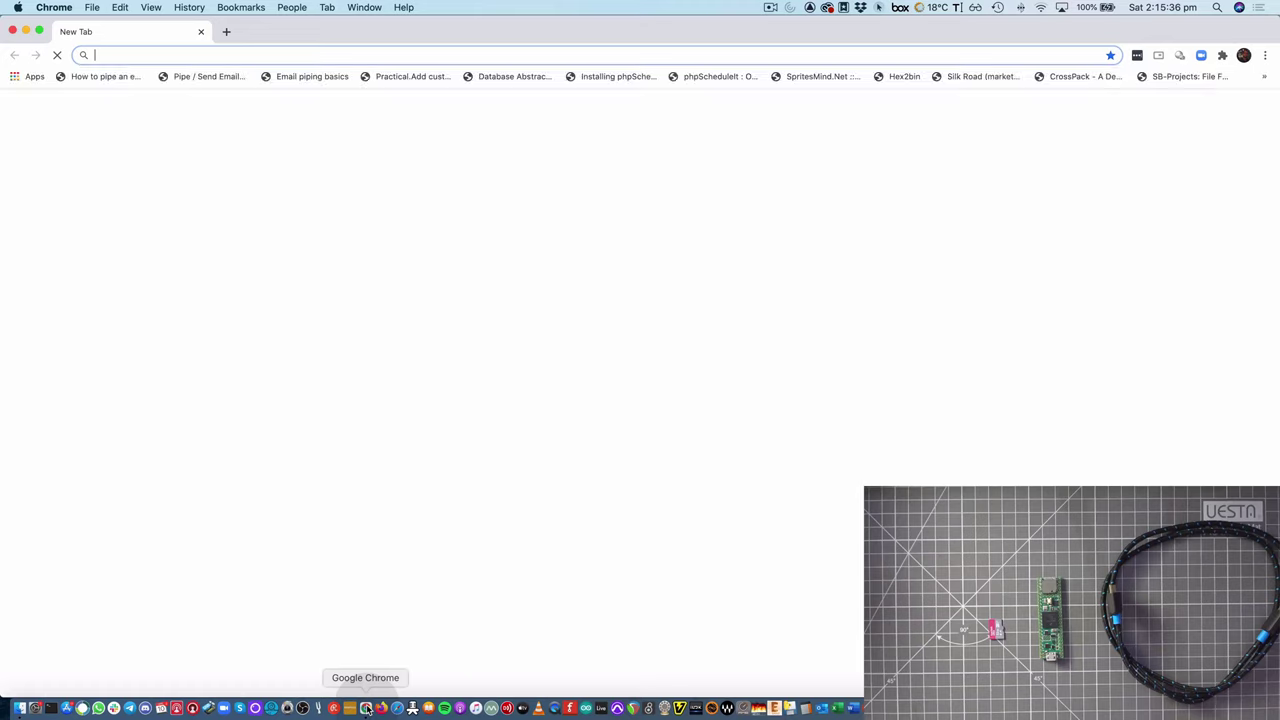
pyautogui.click(305, 462)
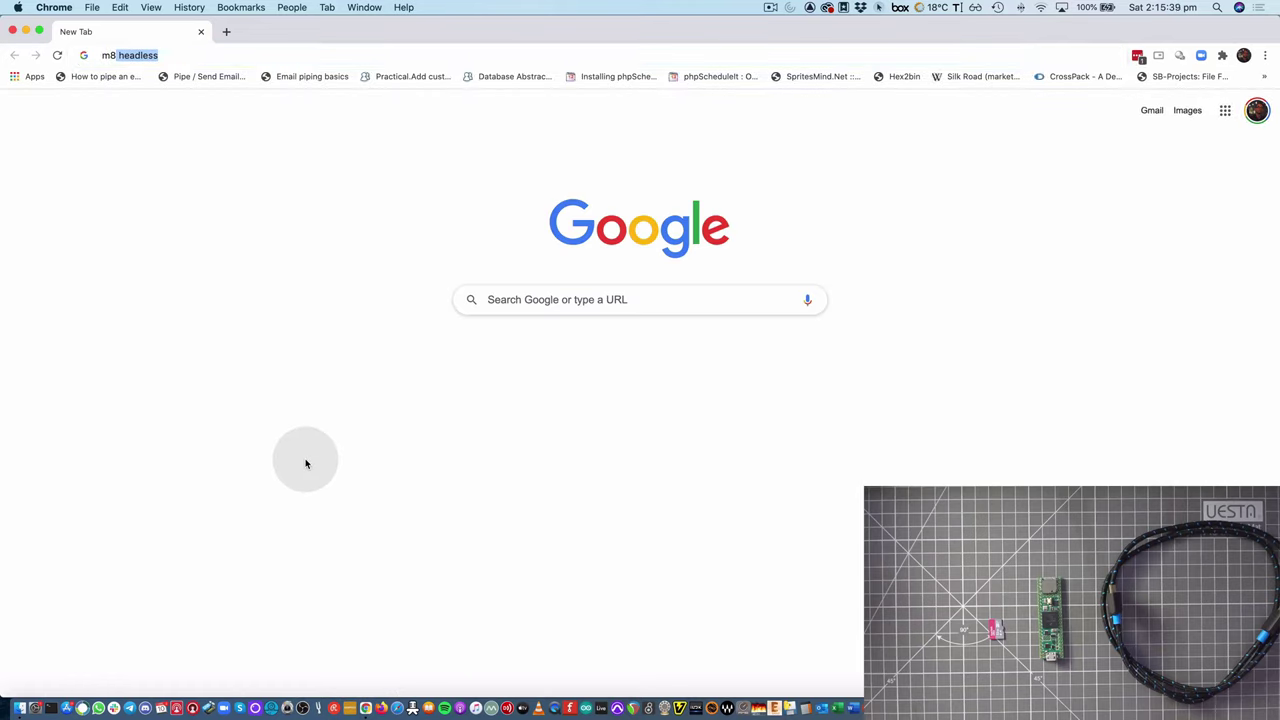
pyautogui.write('m8')
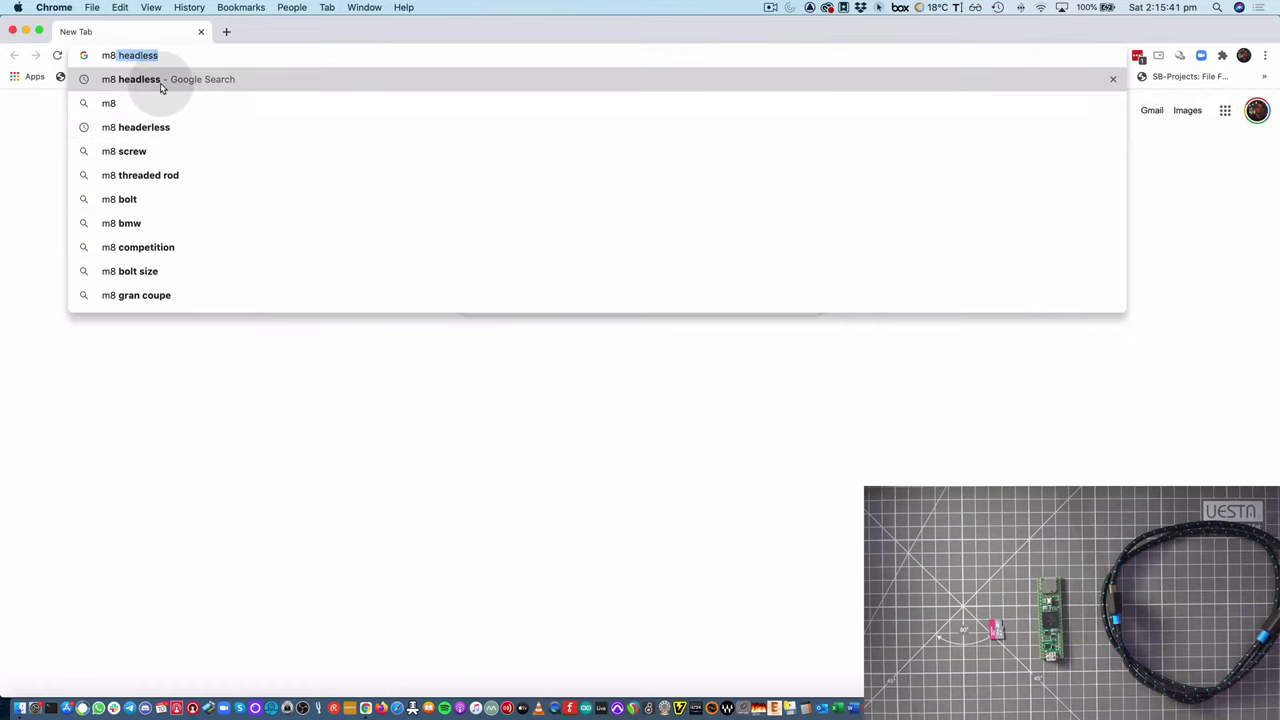
pyautogui.click(143, 80)
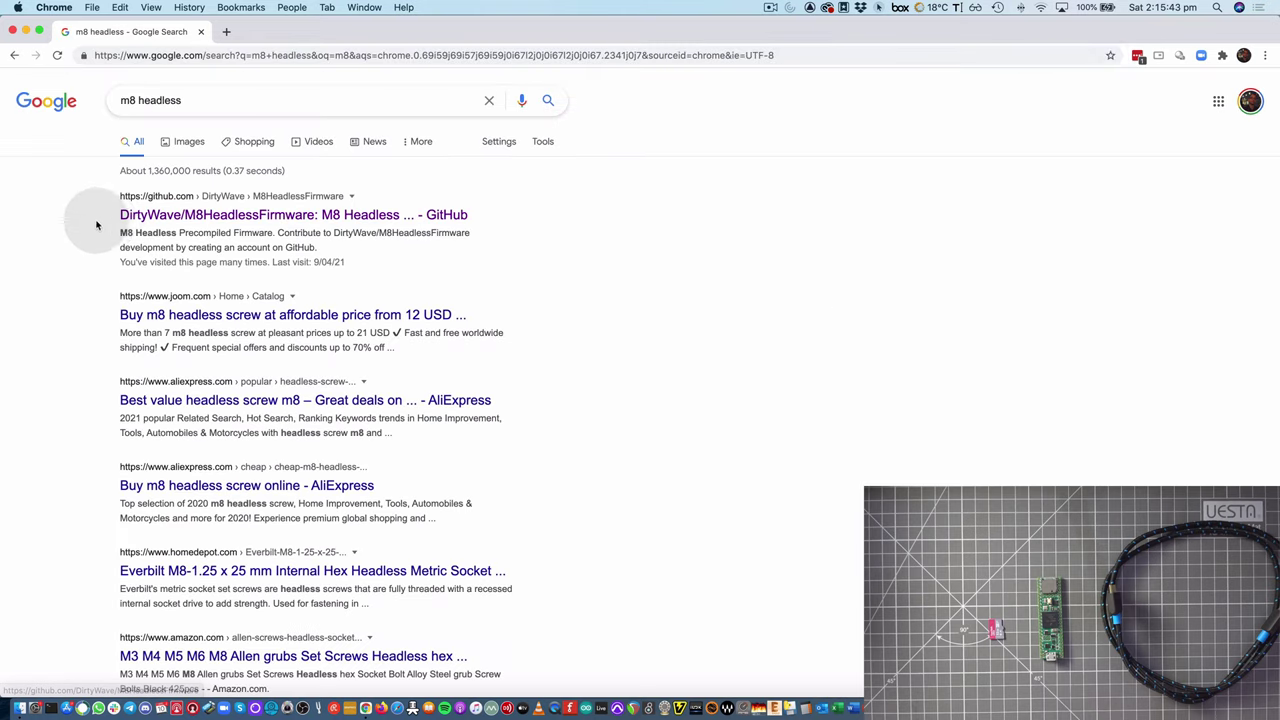
pyautogui.click(157, 217)
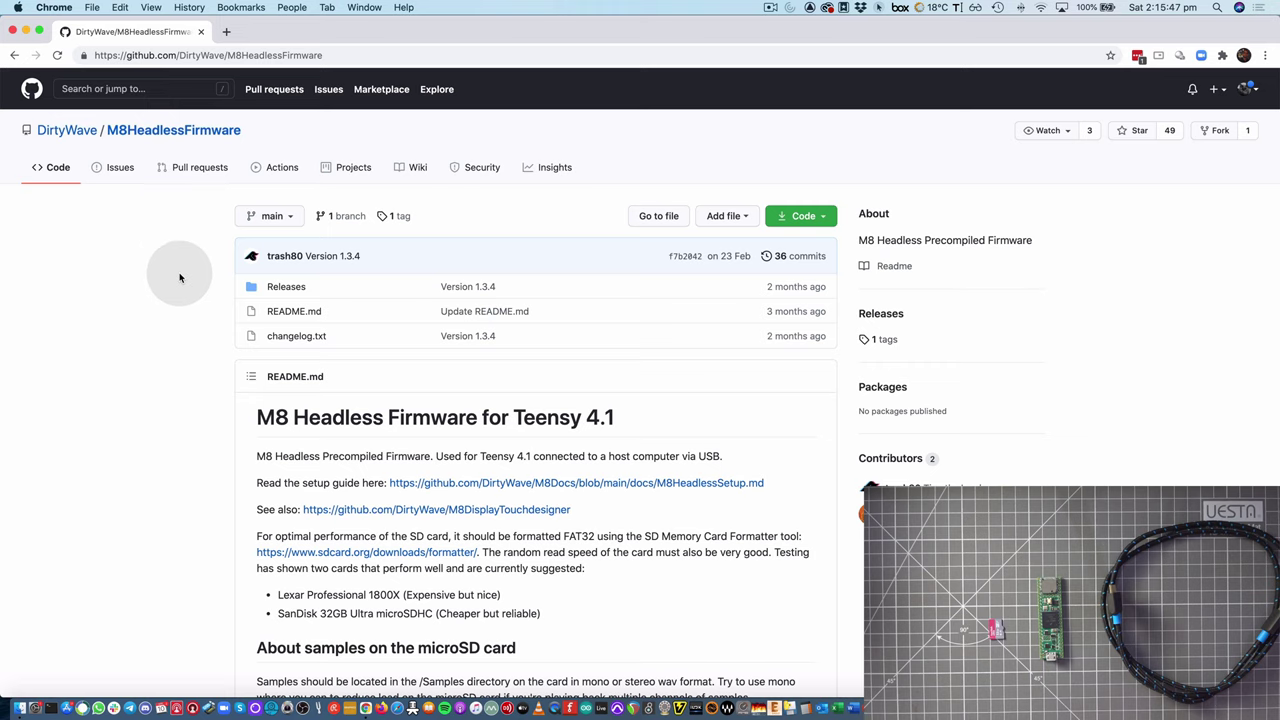
# Step: Open the linked M8HeadlessSetup.md guide and review its hardware list, highlighting the microSD Card Reader and Numpad or Gamepad entries
pyautogui.scroll(-2, 179, 376)
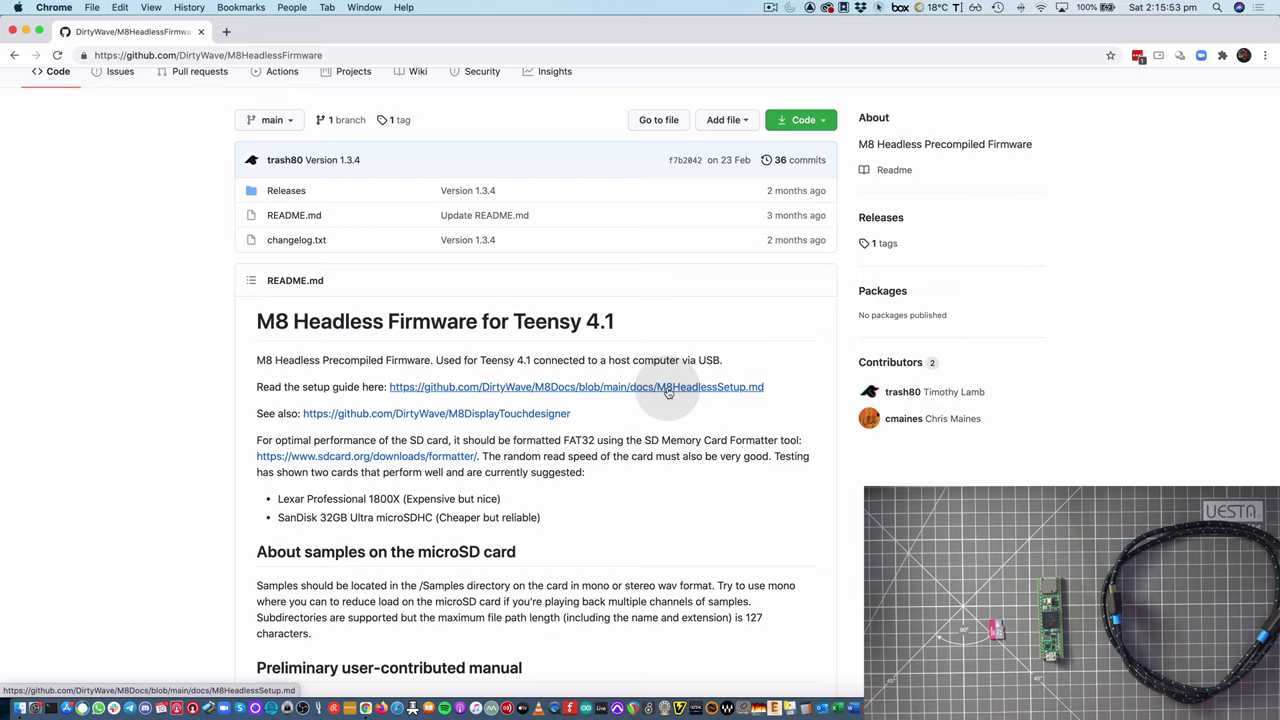
pyautogui.click(668, 391)
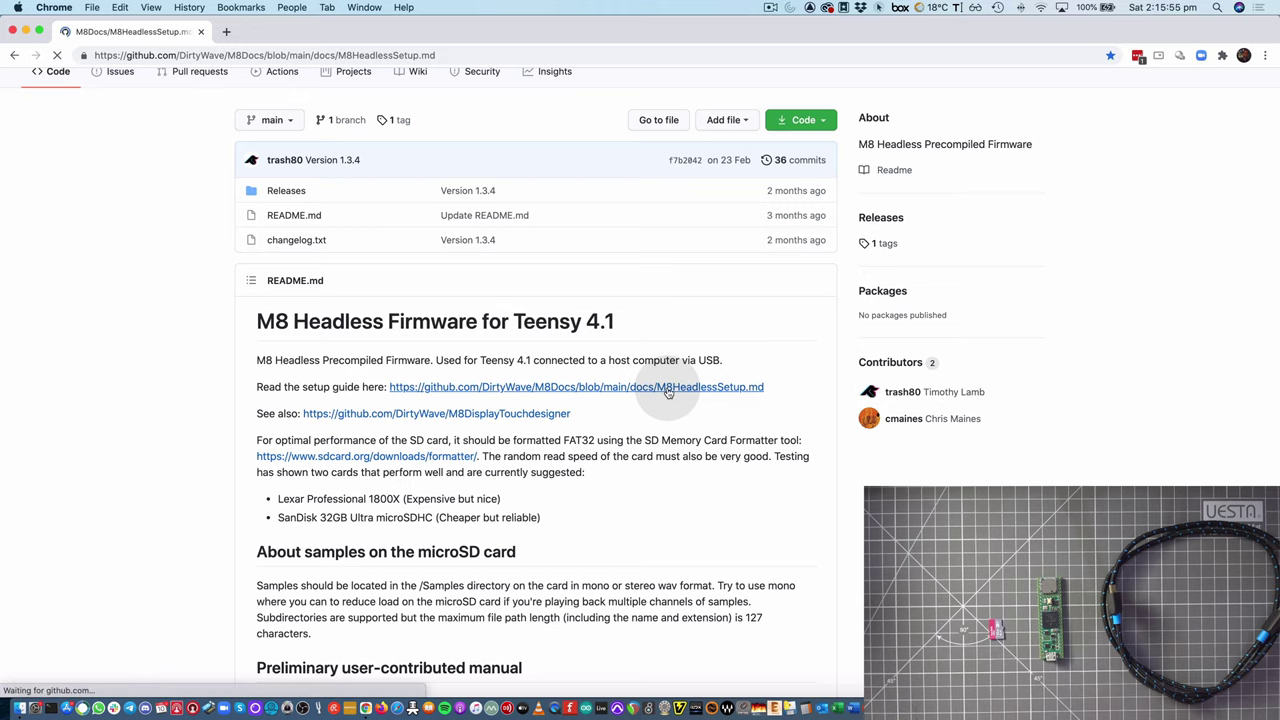
pyautogui.scroll(-5, 195, 406)
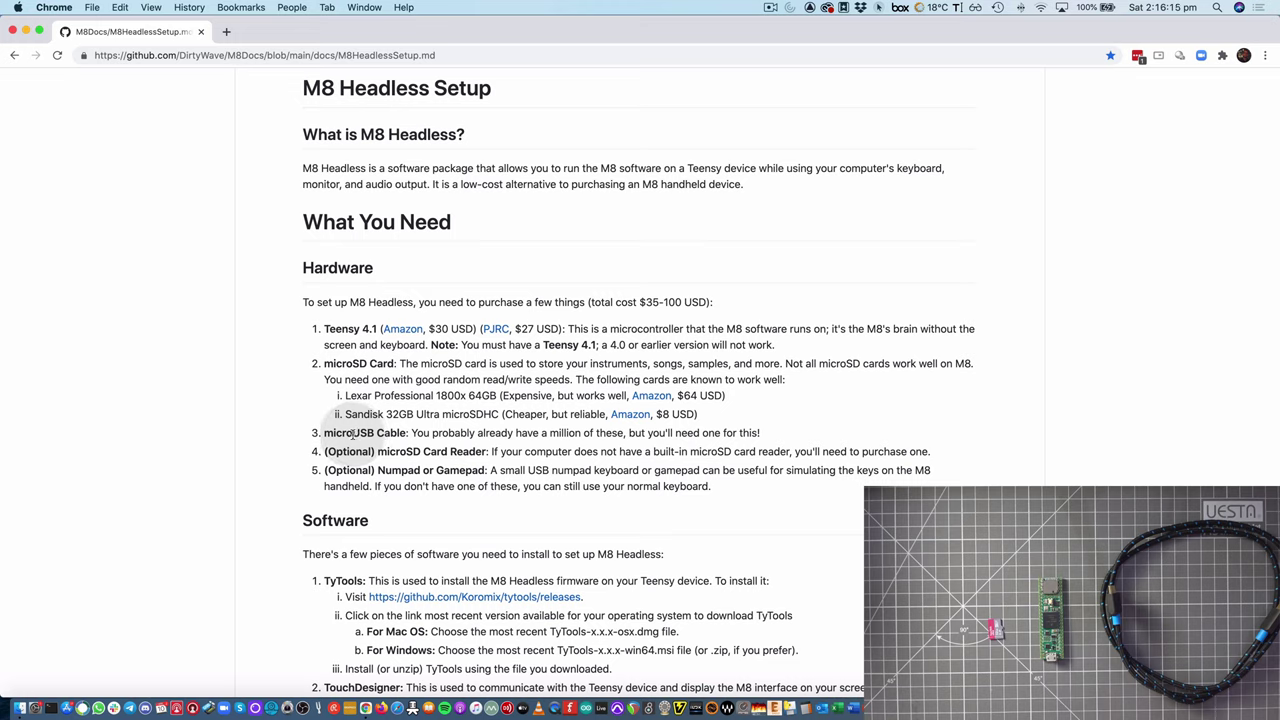
pyautogui.moveTo(377, 452); pyautogui.dragTo(487, 452)
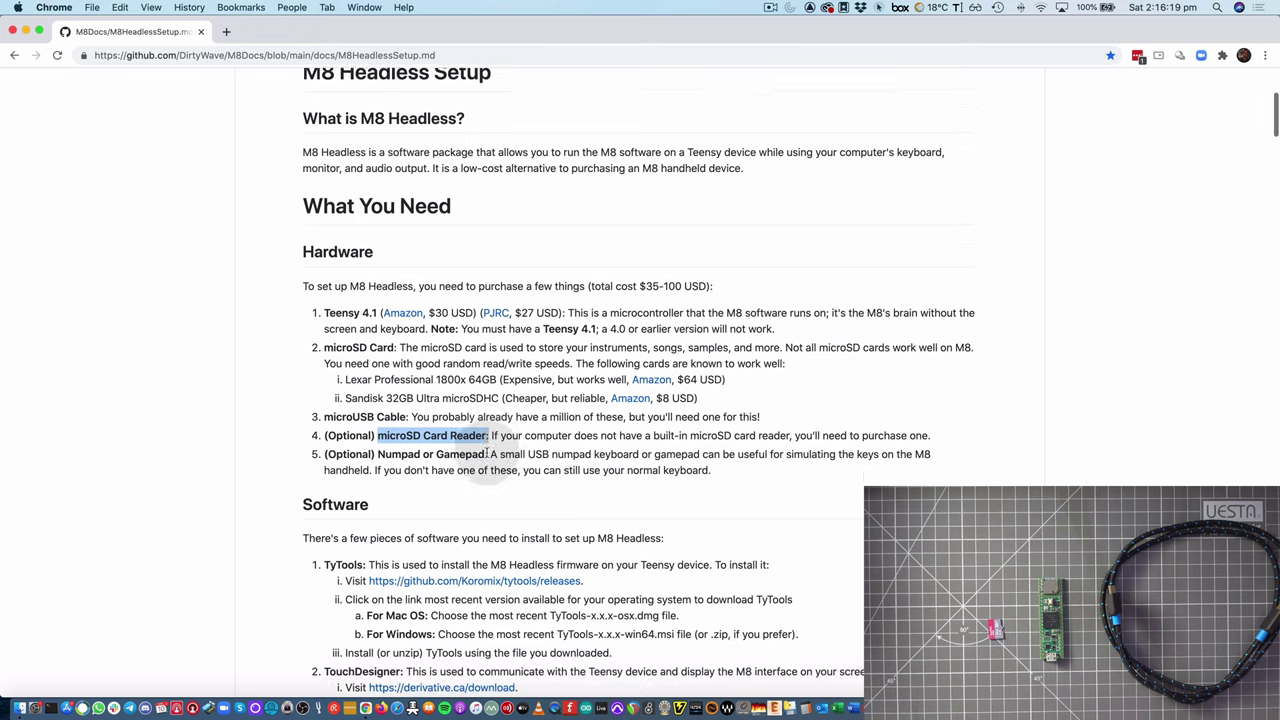
pyautogui.scroll(-1, 487, 452)
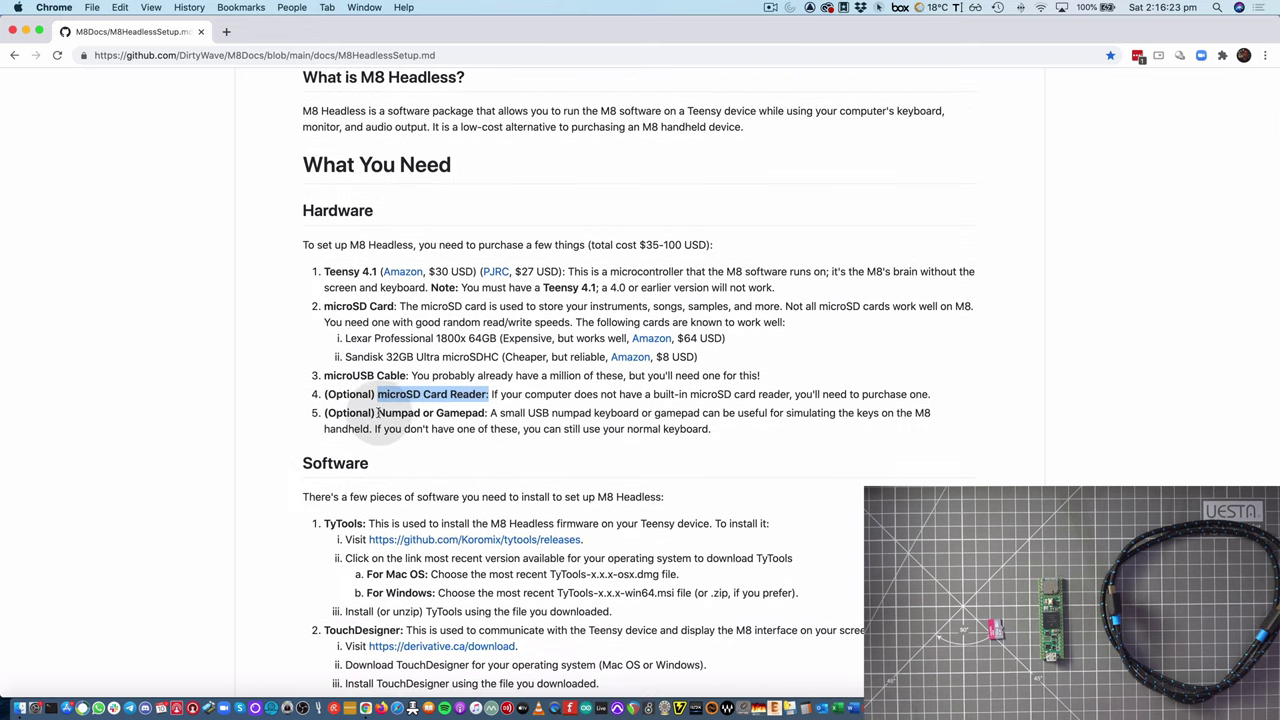
pyautogui.moveTo(377, 413); pyautogui.dragTo(487, 413)
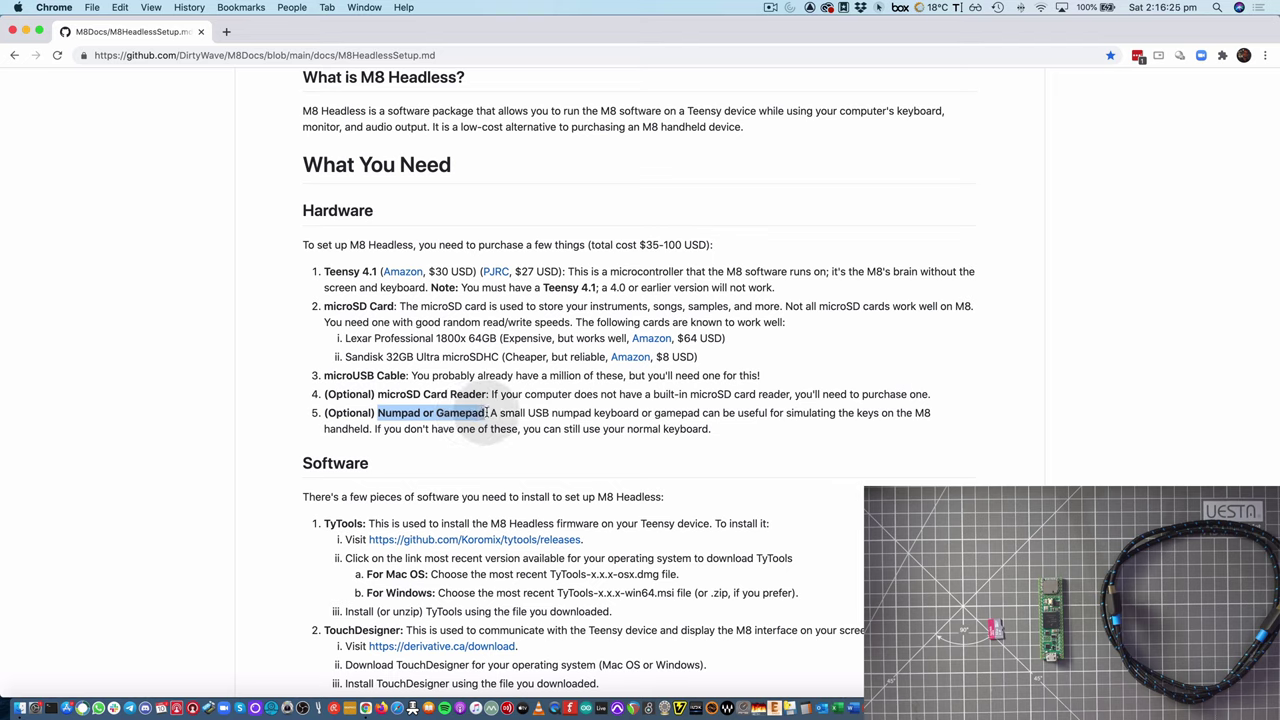
pyautogui.click(291, 387)
# Step: Follow the guide's TyTools releases link and download TyTools-0.9.3-osx.dmg to the Desktop
pyautogui.scroll(-3, 290, 385)
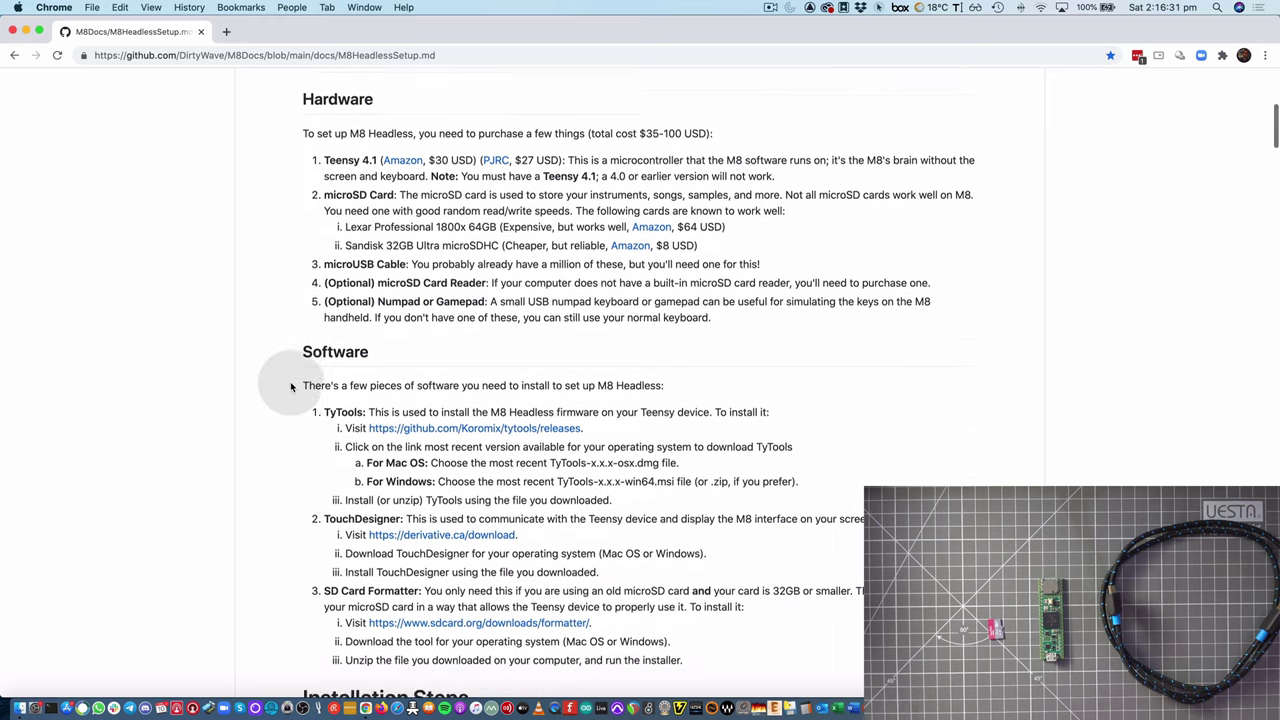
pyautogui.scroll(-1, 285, 388)
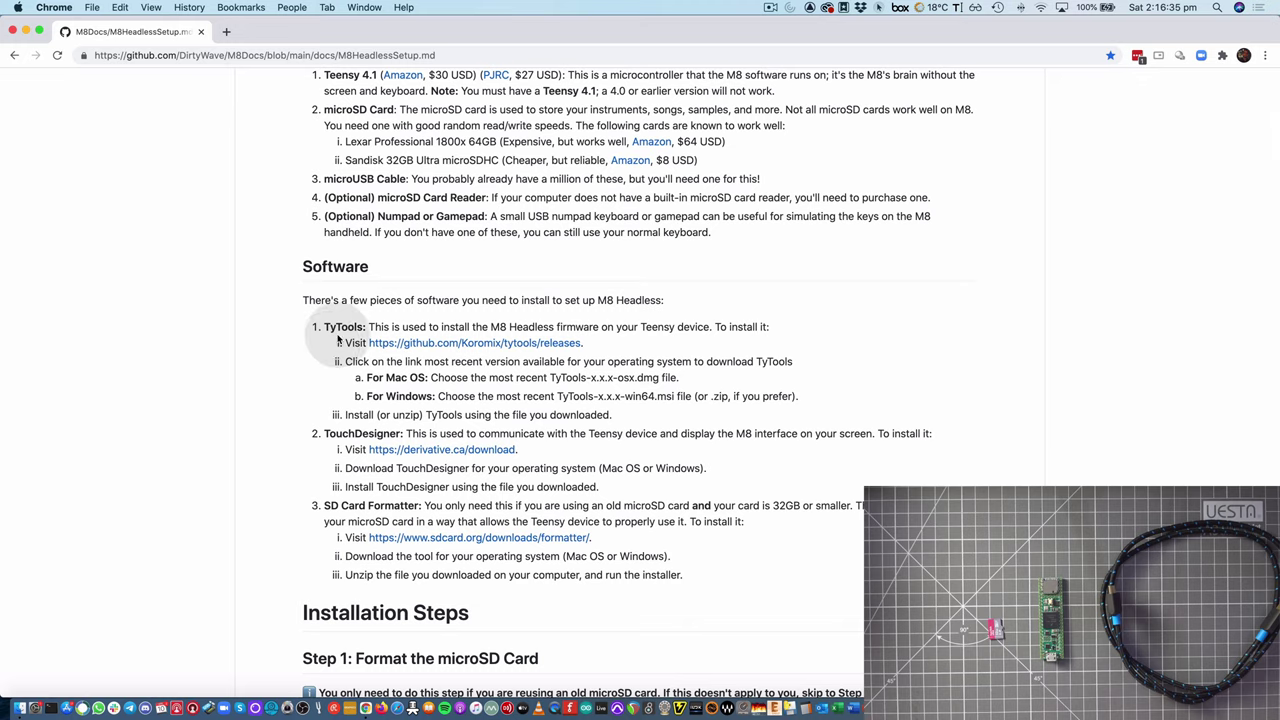
pyautogui.click(441, 344)
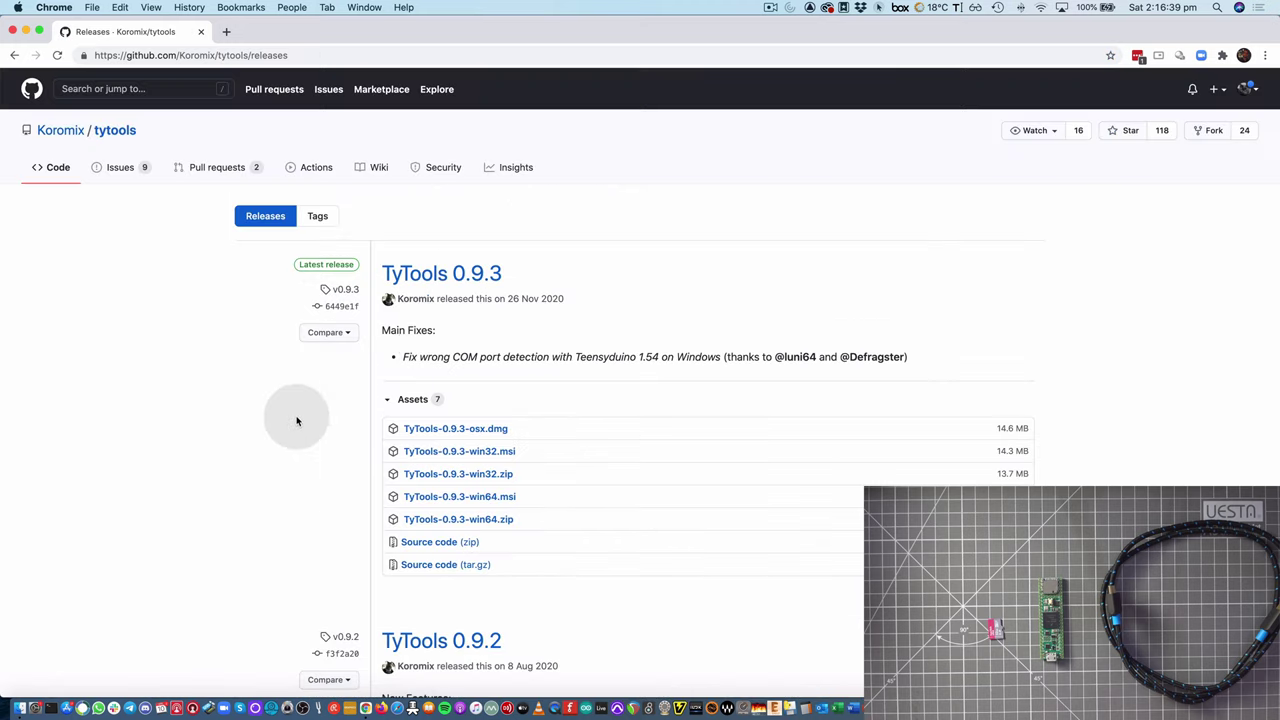
pyautogui.click(439, 430)
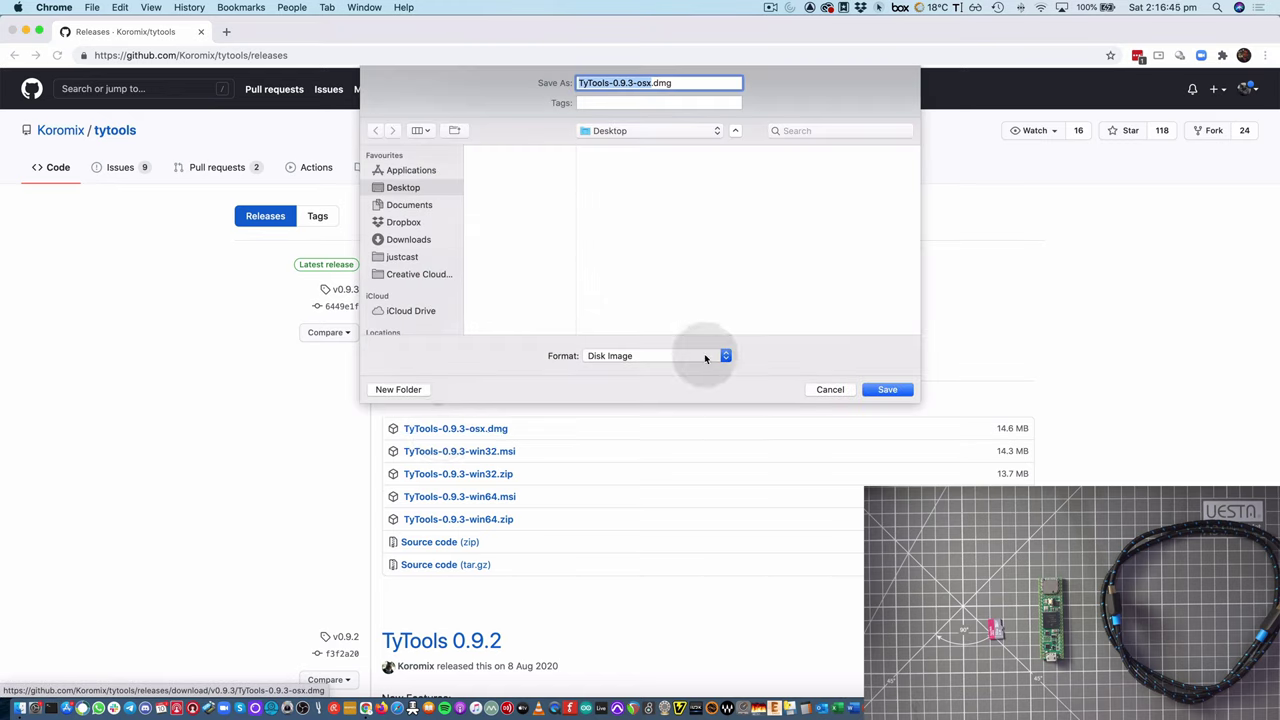
pyautogui.click(887, 389)
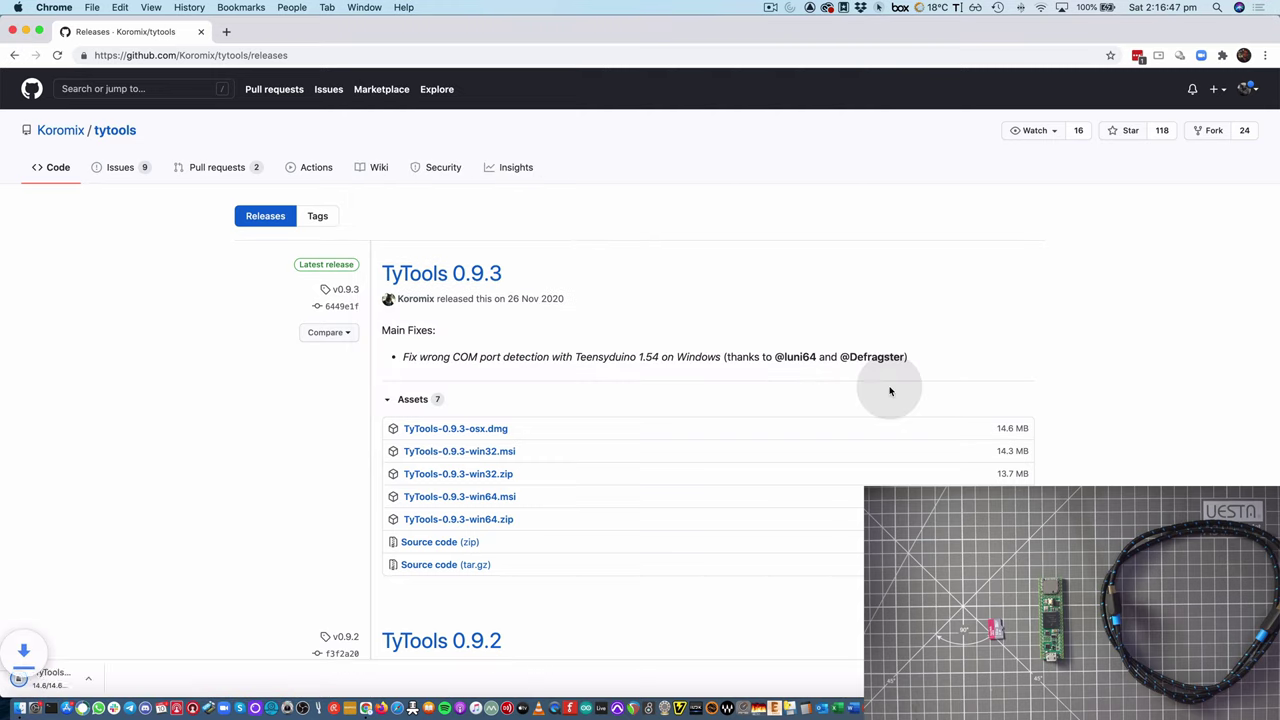
# Step: Open the downloaded TyTools disk image, copy TyUpdater into the Applications folder, and close the Finder windows
pyautogui.click(42, 672)
pyautogui.click(22, 708)
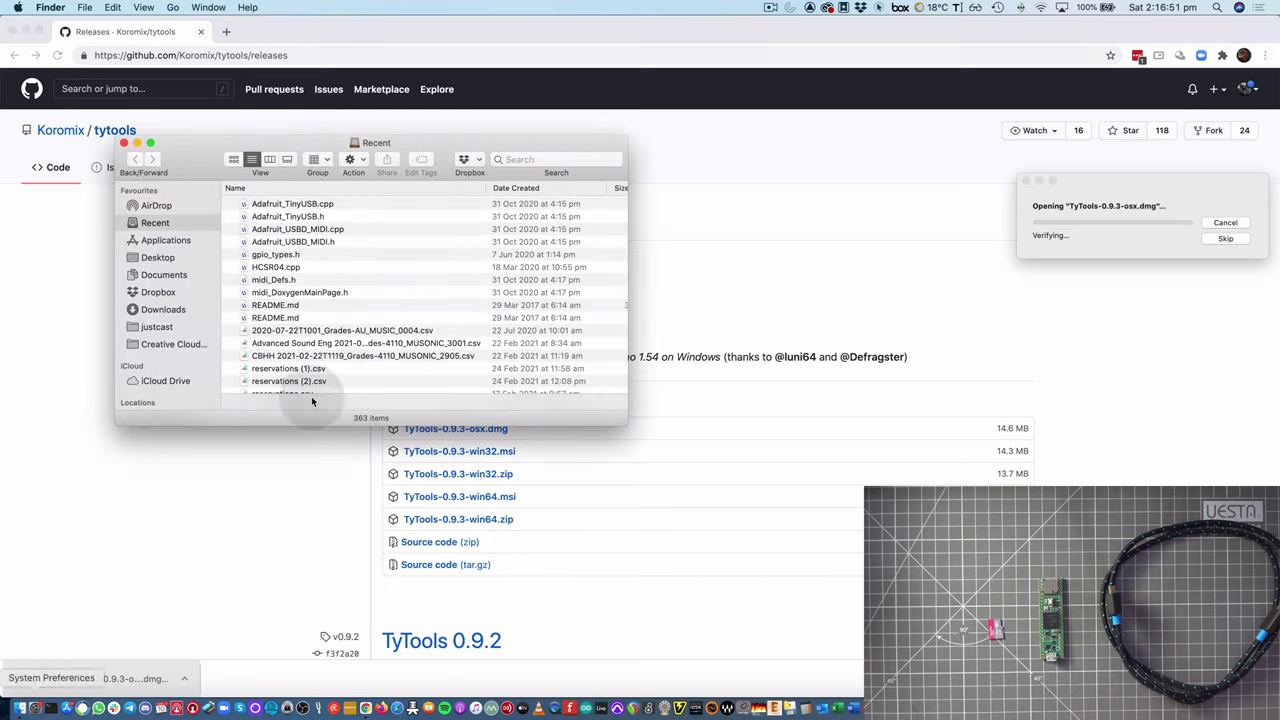
pyautogui.click(170, 260)
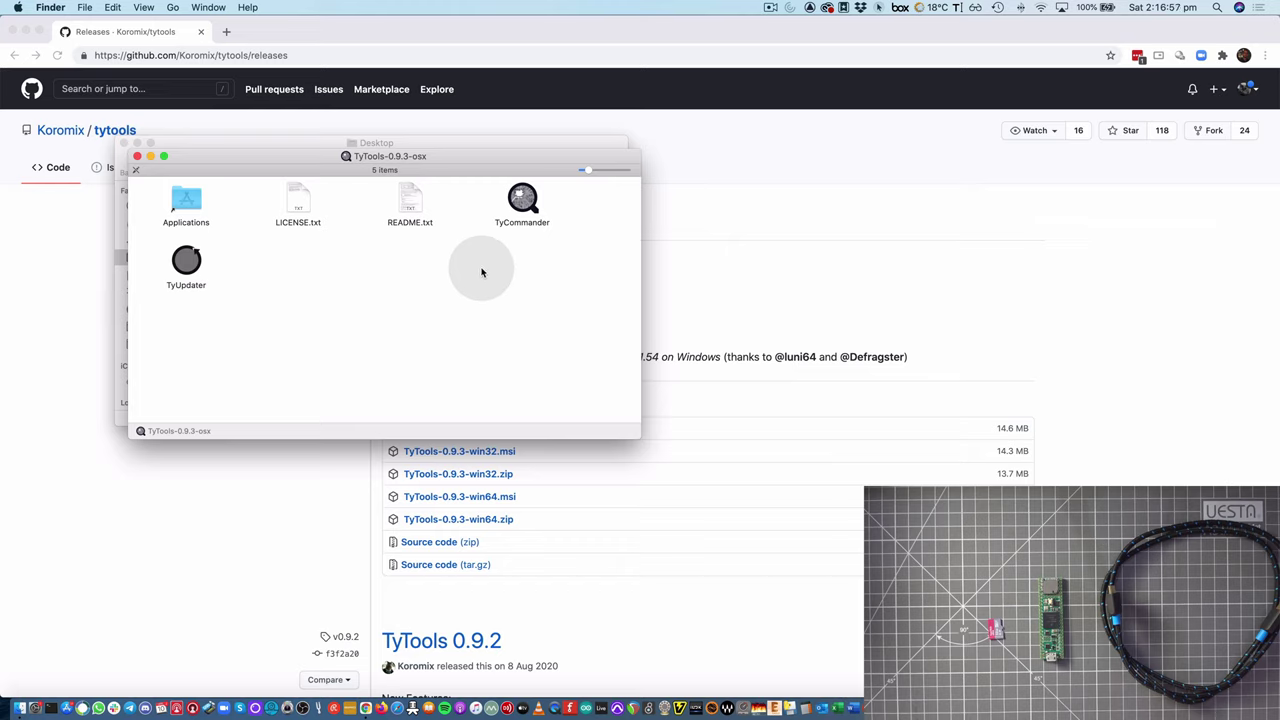
pyautogui.click(187, 256)
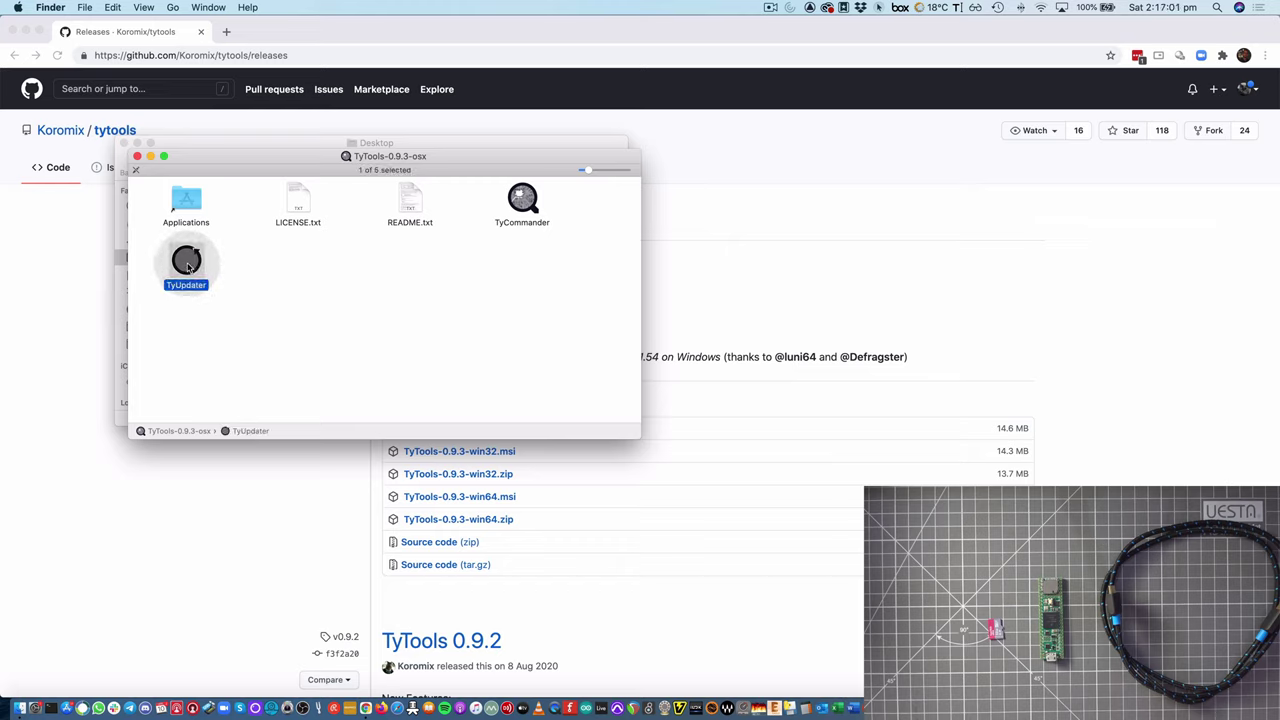
pyautogui.moveTo(188, 266); pyautogui.dragTo(182, 204)
pyautogui.click(137, 156)
pyautogui.click(123, 143)
pyautogui.click(106, 234)
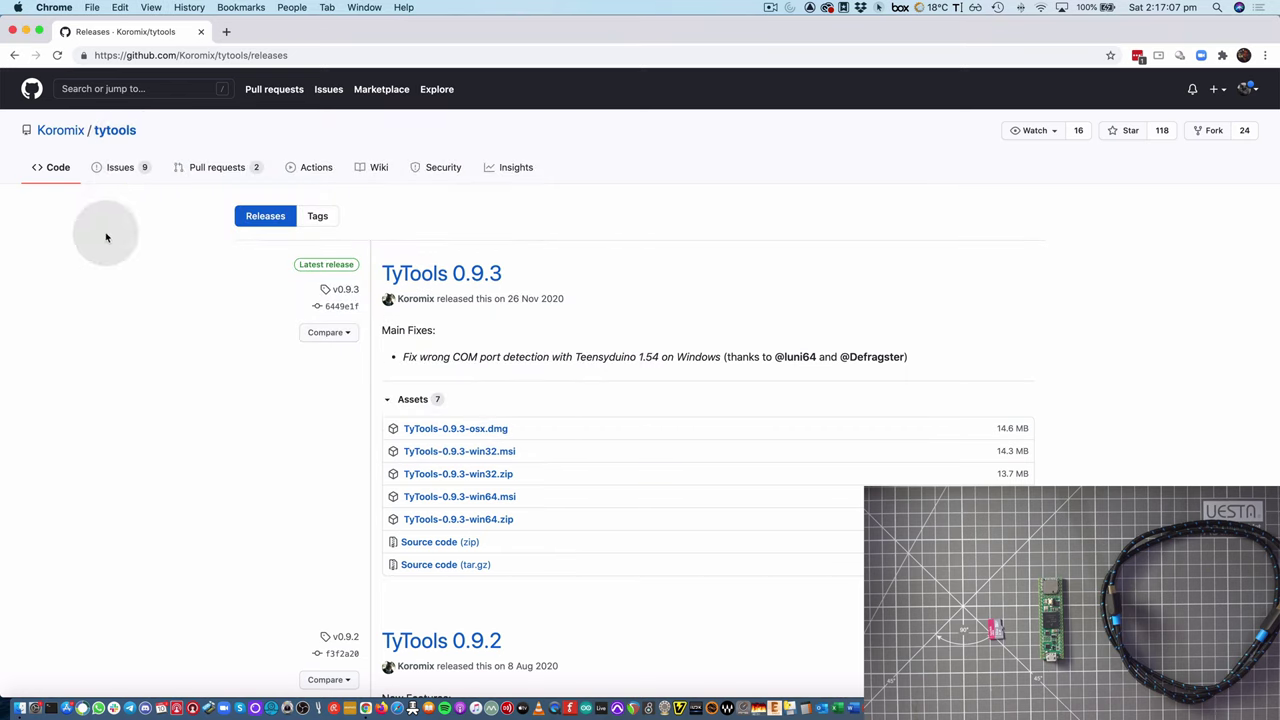
# Step: Return to the setup guide, follow its TouchDesigner link, and download the macOS build TouchDesigner.2021.12380.dmg to the Desktop
pyautogui.click(15, 56)
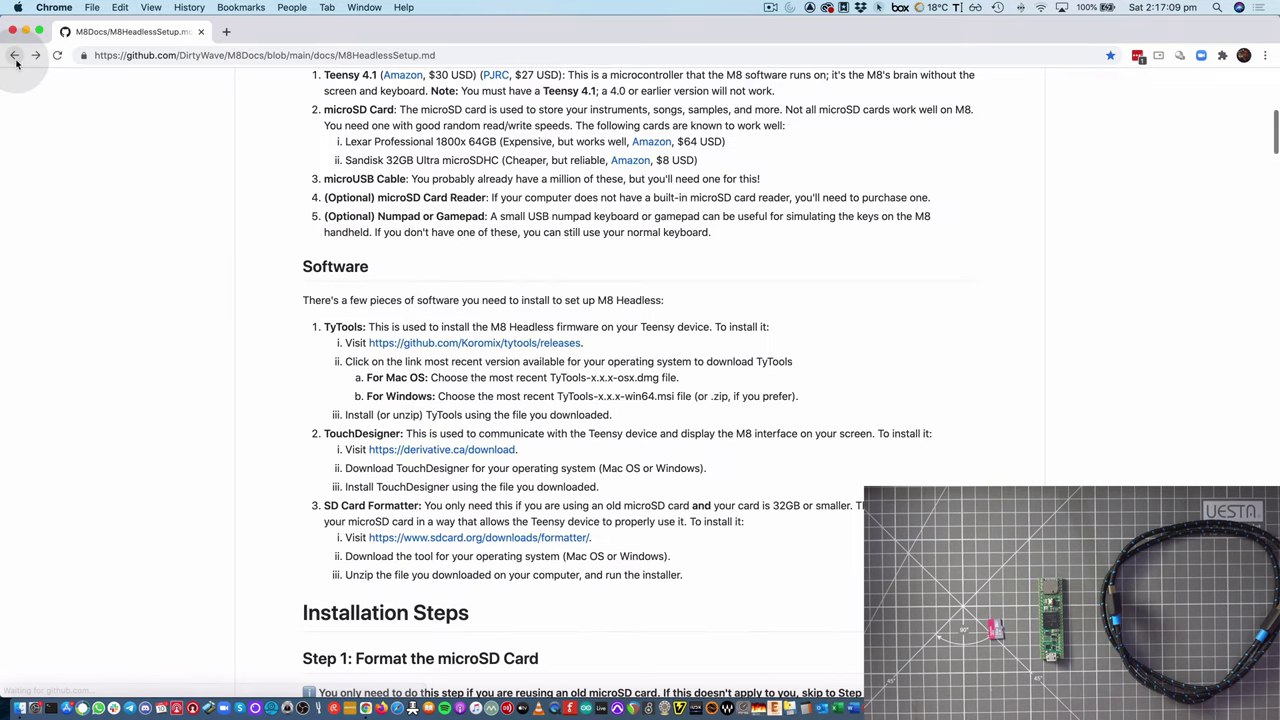
pyautogui.scroll(-1, 228, 393)
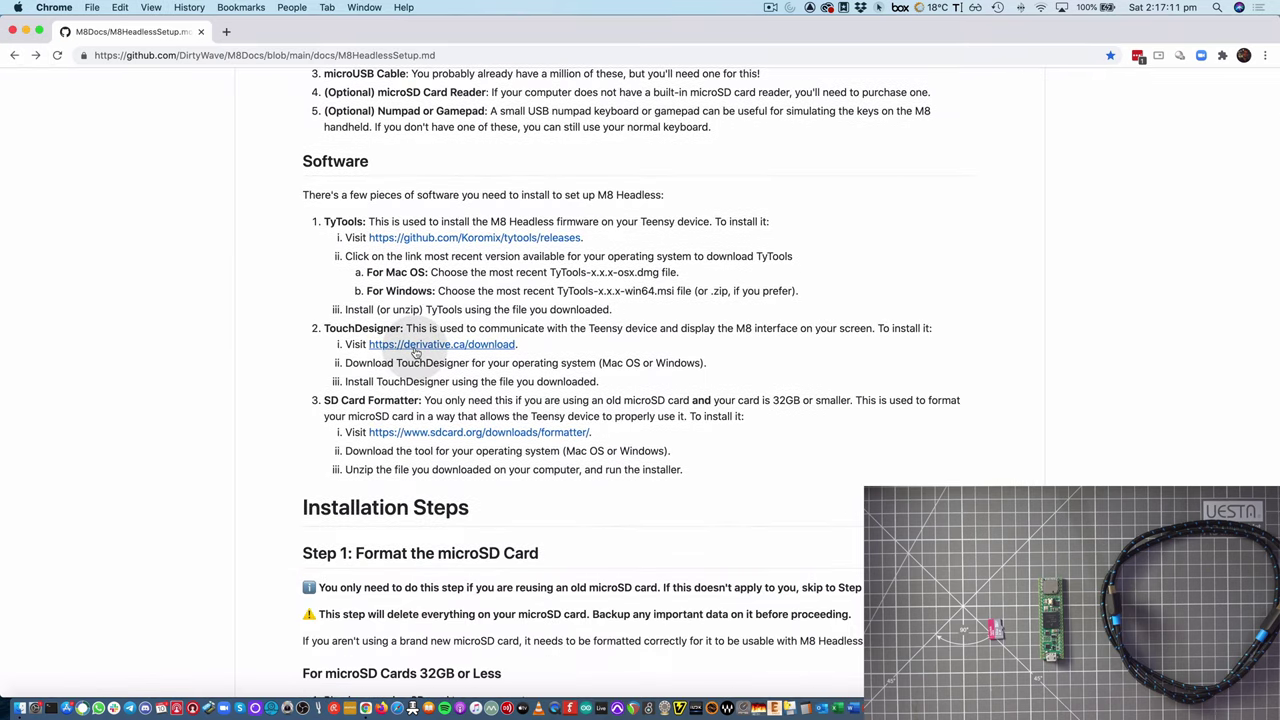
pyautogui.click(449, 345)
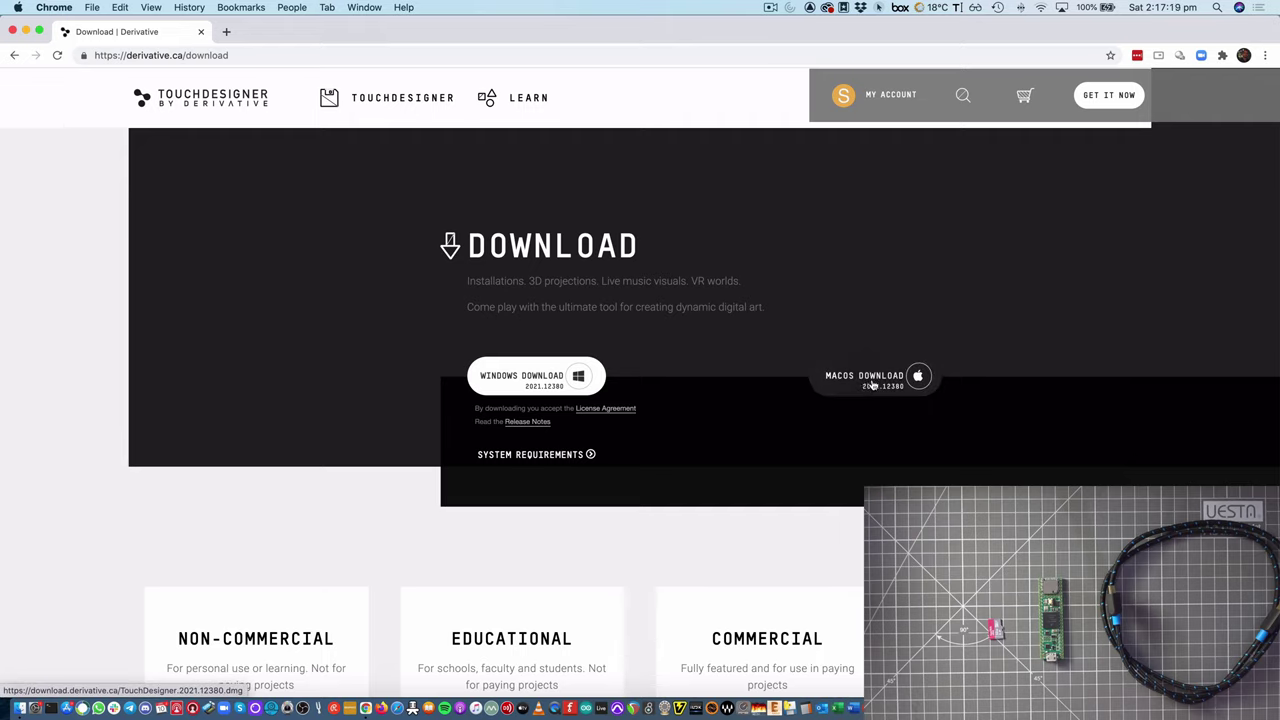
pyautogui.click(868, 386)
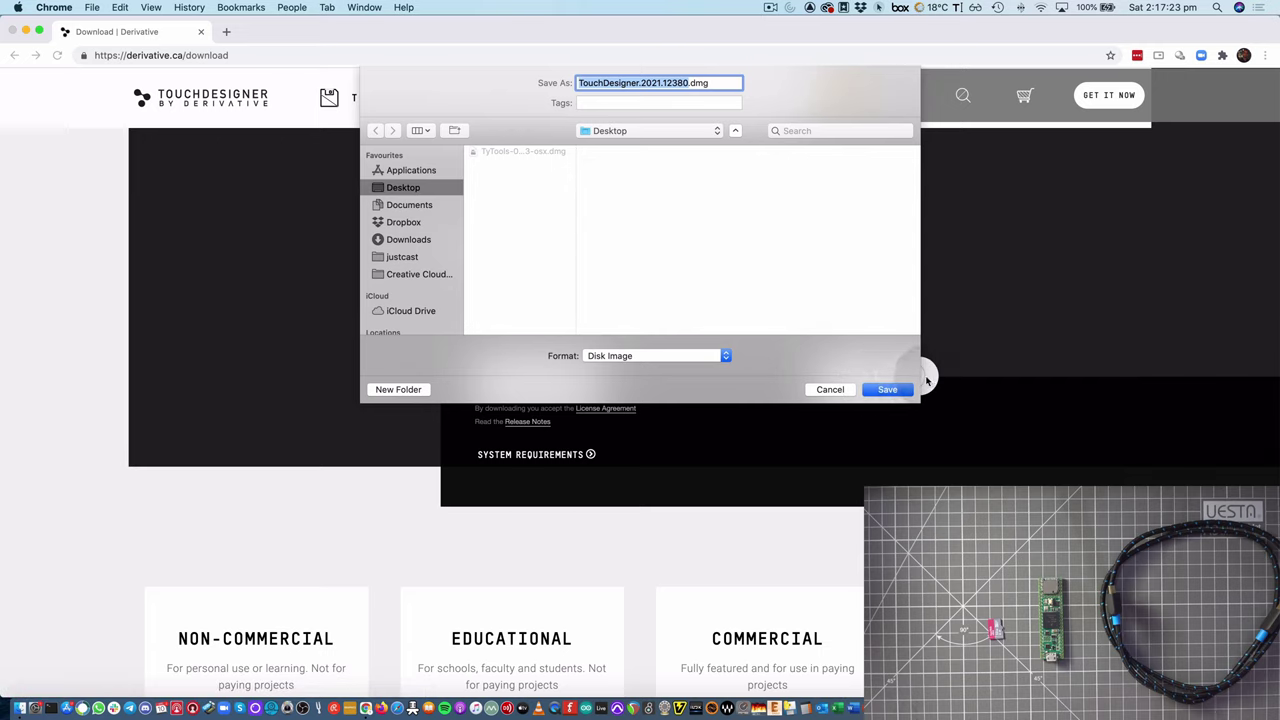
pyautogui.click(898, 389)
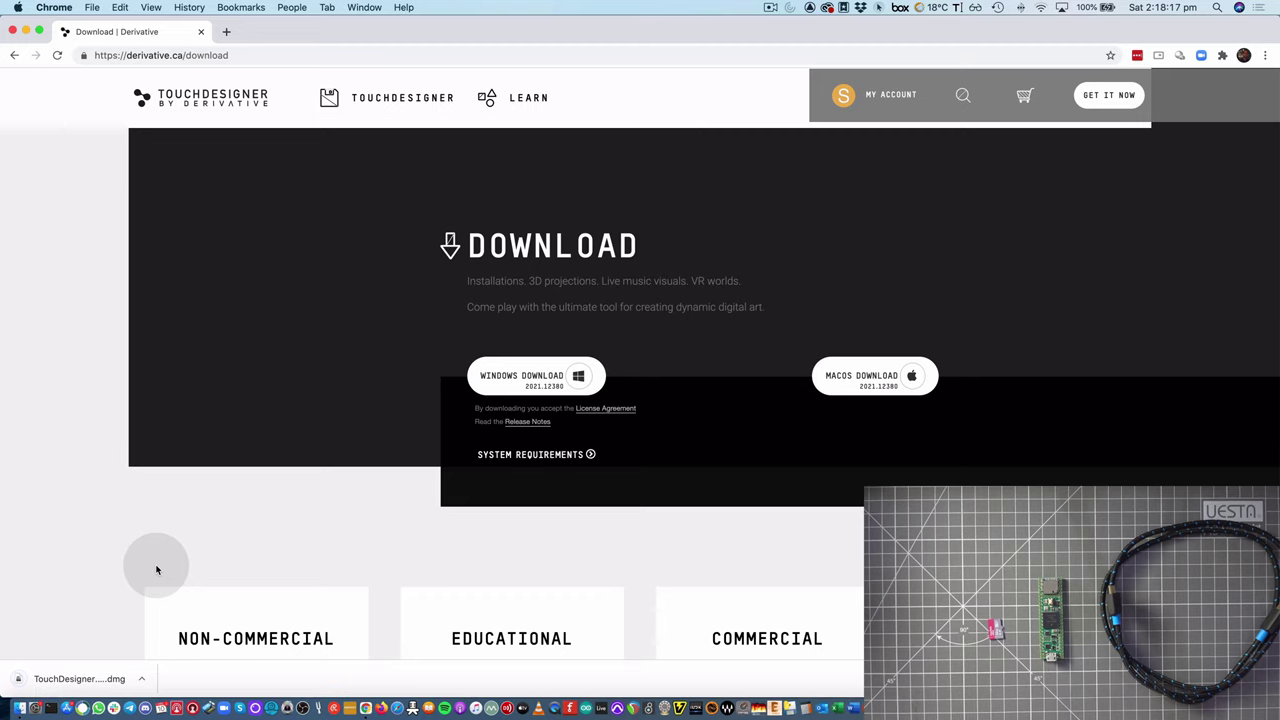
# Step: Open the TouchDesigner disk image, accept its license agreement, and copy TouchDesigner into the Applications folder, closing the Finder windows
pyautogui.click(71, 679)
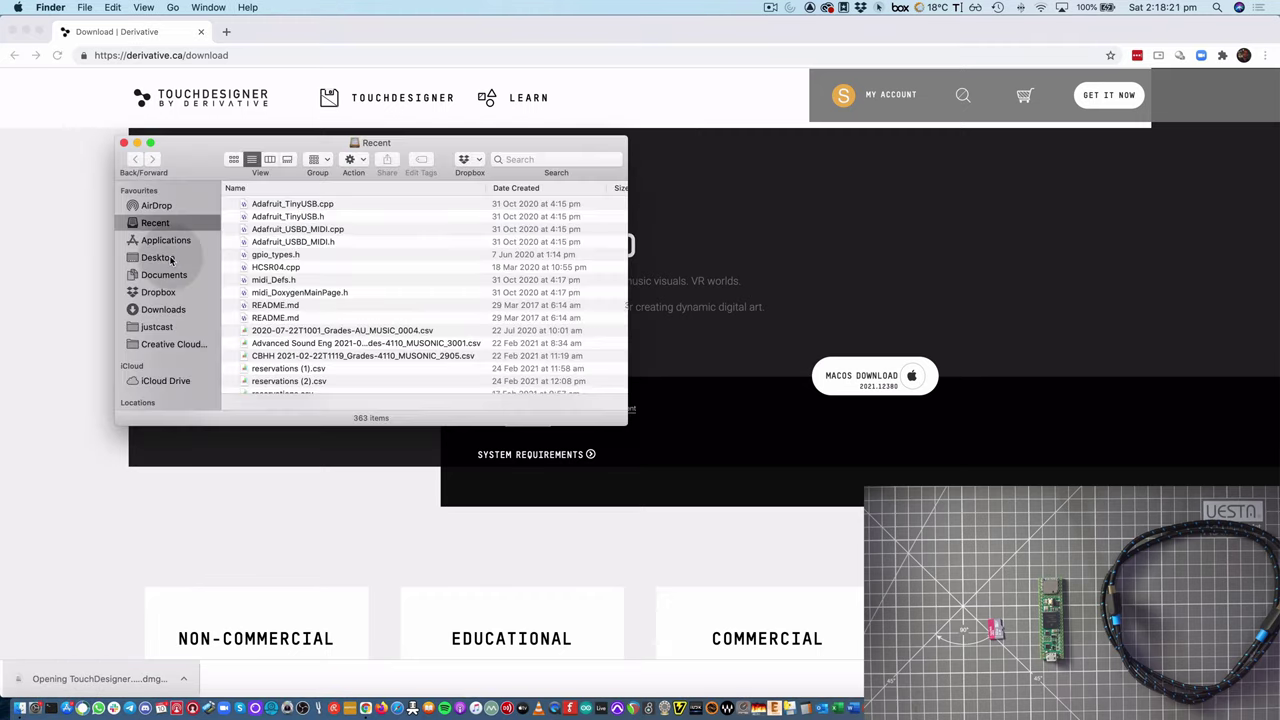
pyautogui.click(160, 257)
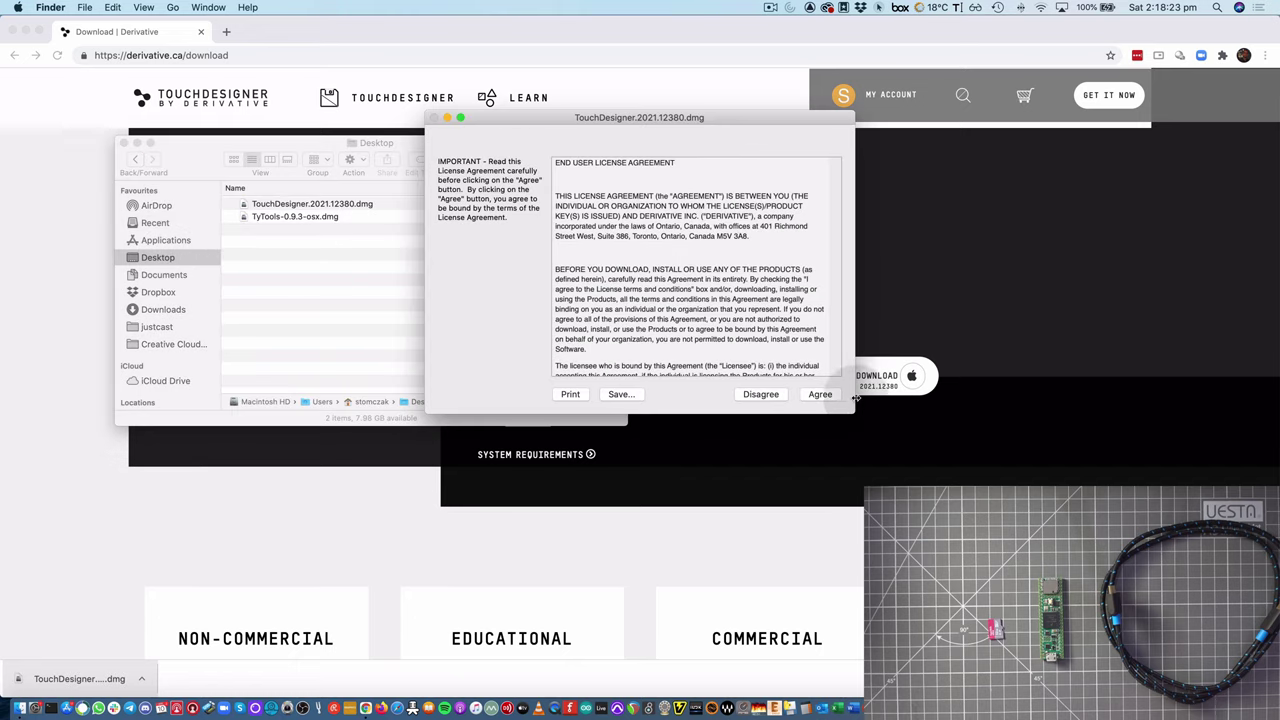
pyautogui.click(833, 395)
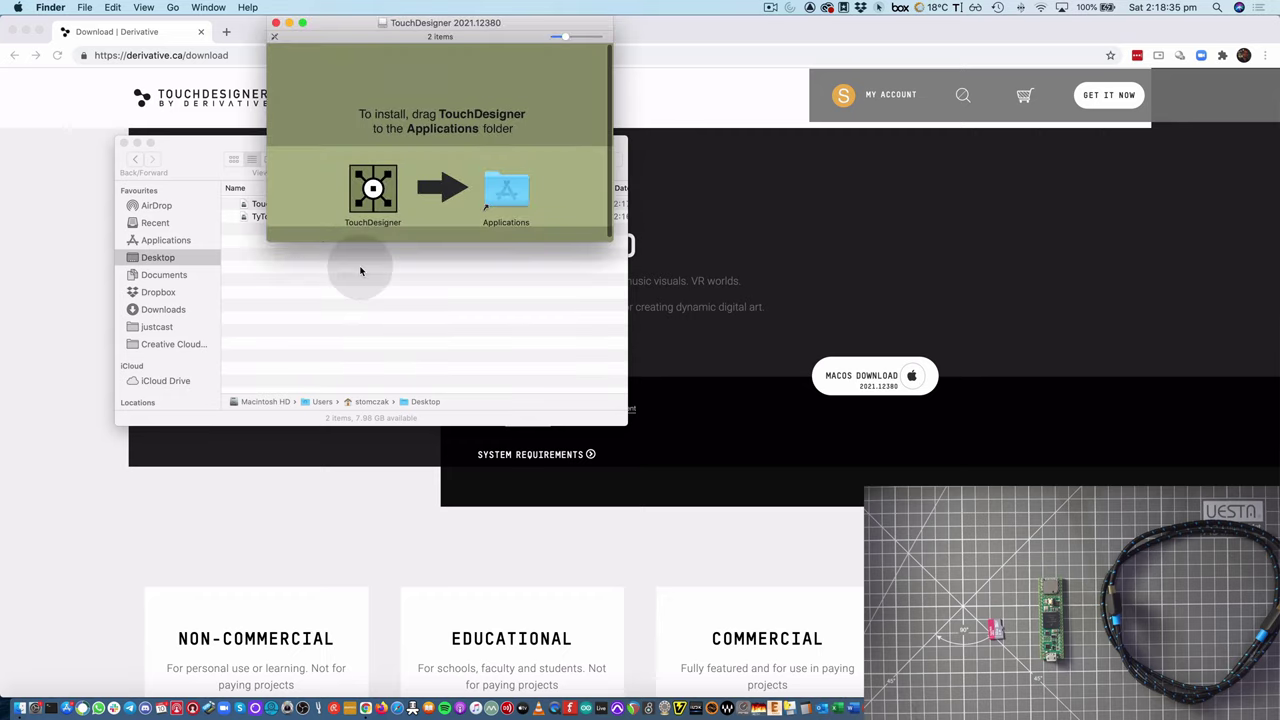
pyautogui.moveTo(370, 200); pyautogui.dragTo(506, 188)
pyautogui.scroll(-1, 505, 187)
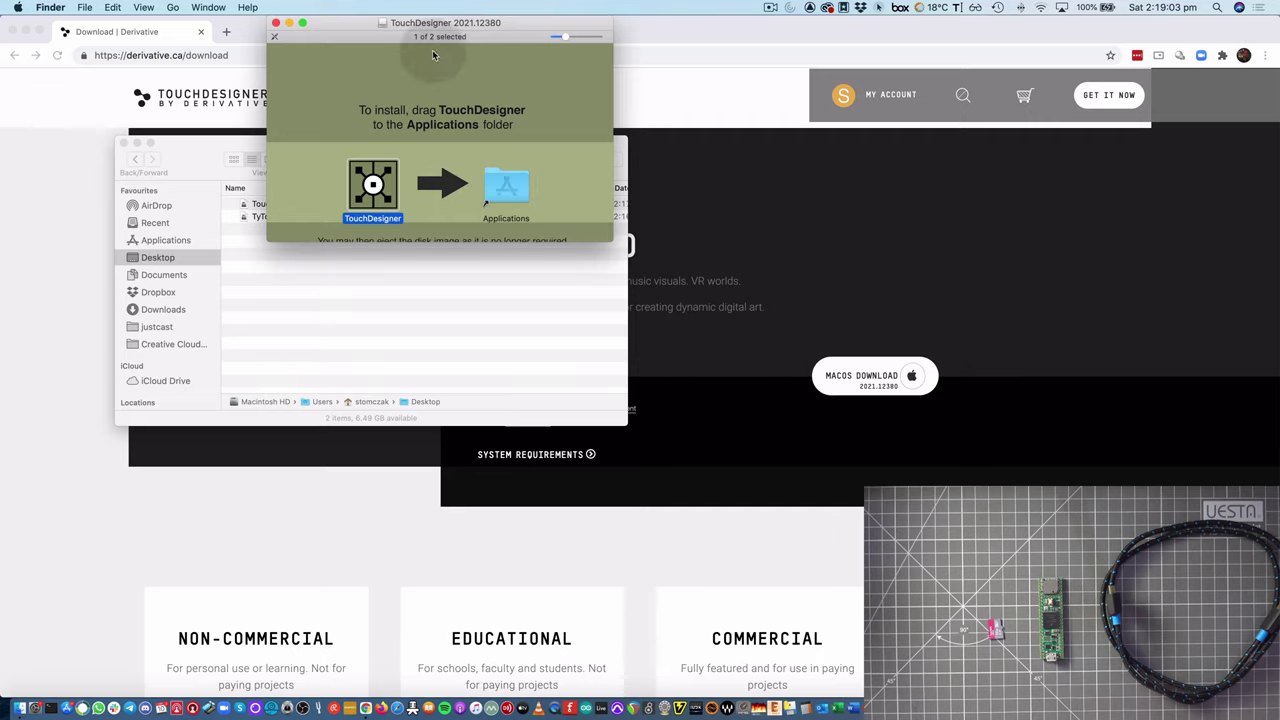
pyautogui.click(275, 22)
pyautogui.click(367, 306)
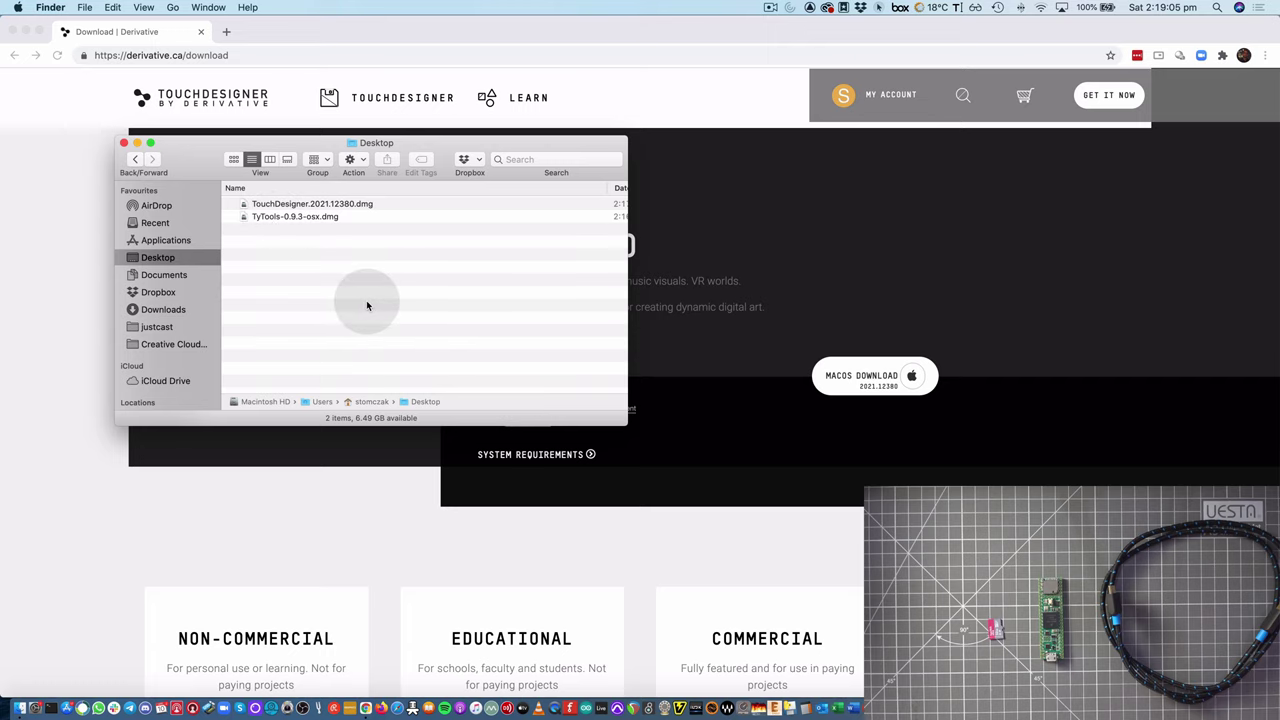
pyautogui.click(100, 200)
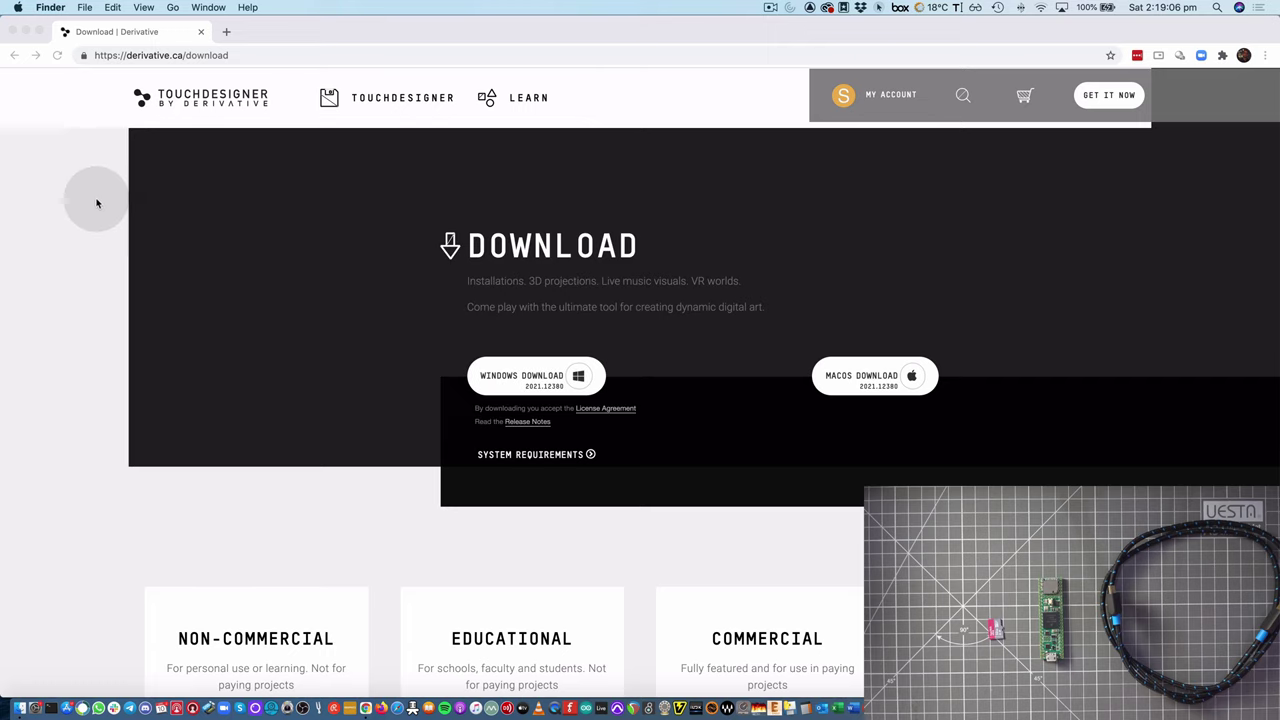
# Step: Return to the M8 Headless setup guide and highlight the SD Card Formatter entry in its software list
pyautogui.click(14, 55)
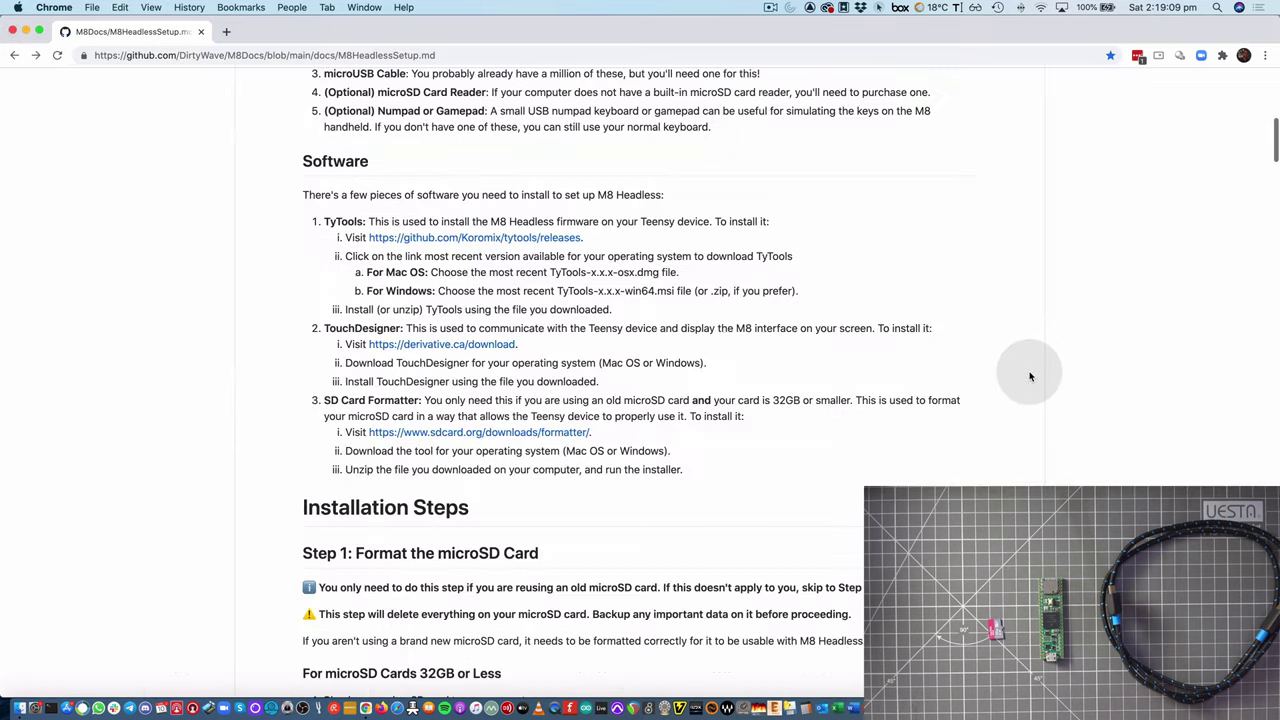
pyautogui.scroll(-5, 1034, 381)
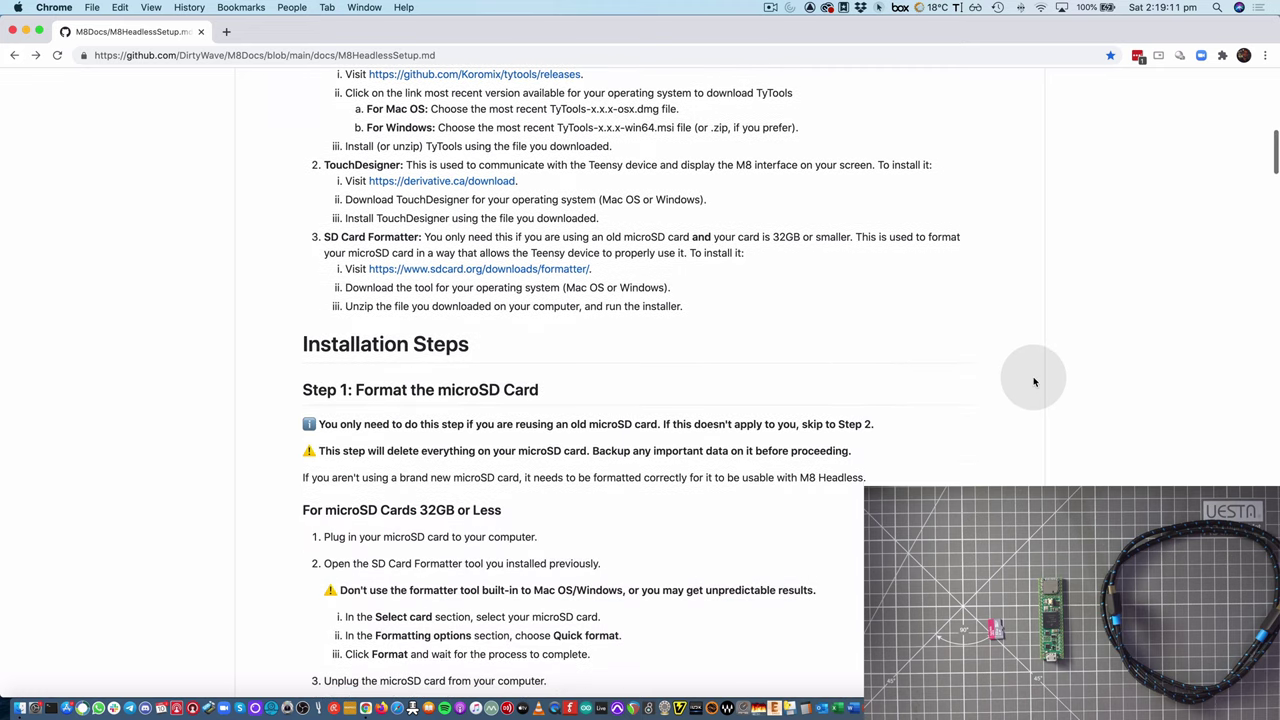
pyautogui.scroll(-2, 1034, 381)
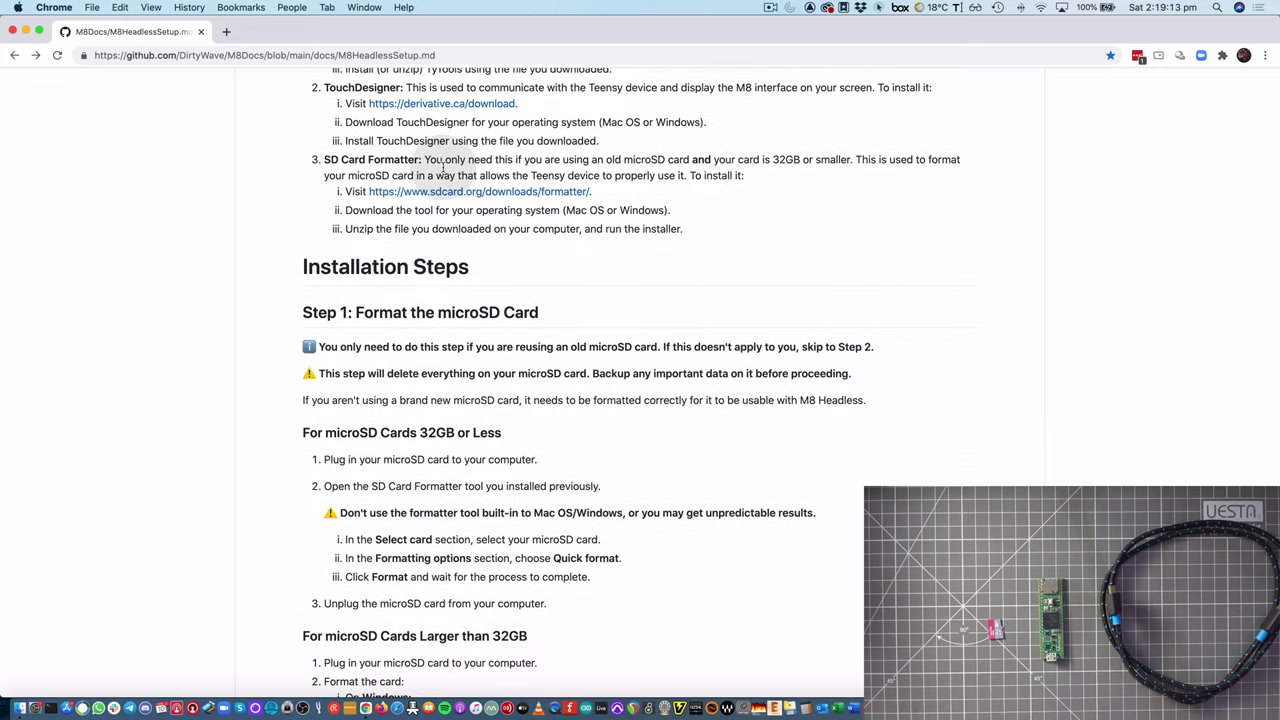
pyautogui.moveTo(418, 160); pyautogui.dragTo(324, 160)
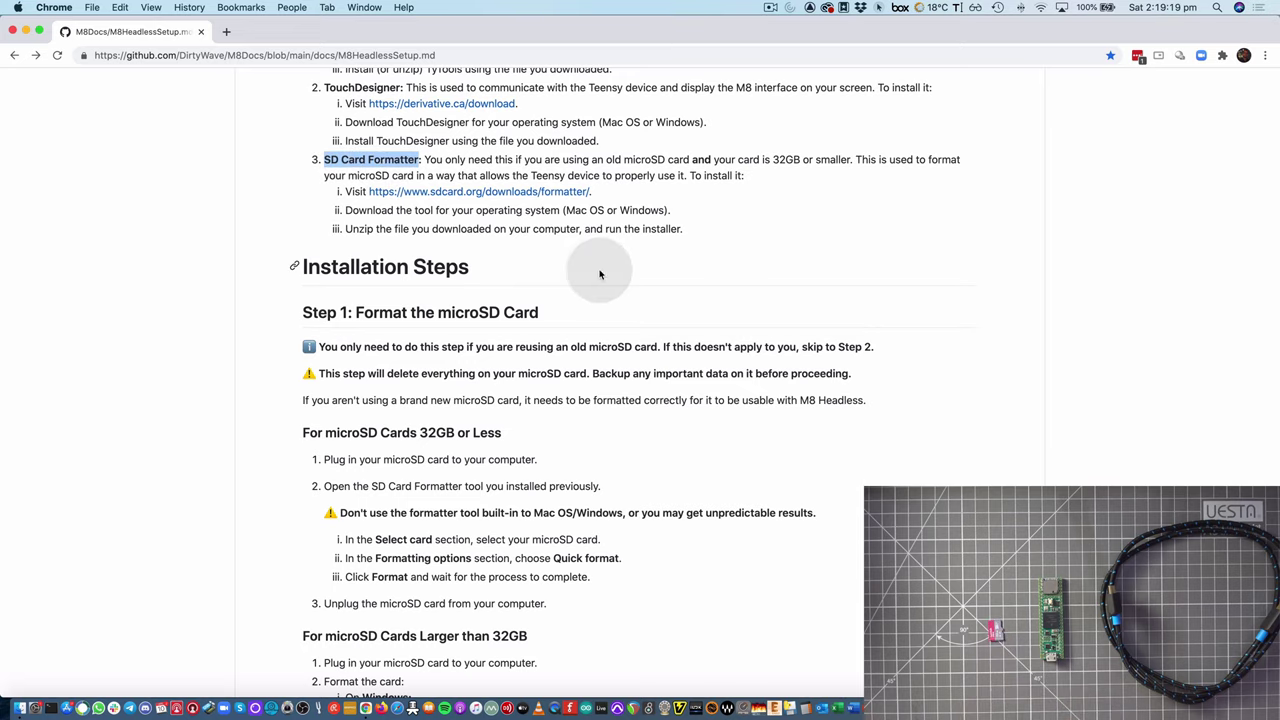
# Step: Review the guide's microSD card formatting section and follow the M8 Headless firmware releases link in Step 2
pyautogui.scroll(-2, 600, 267)
pyautogui.click(465, 255)
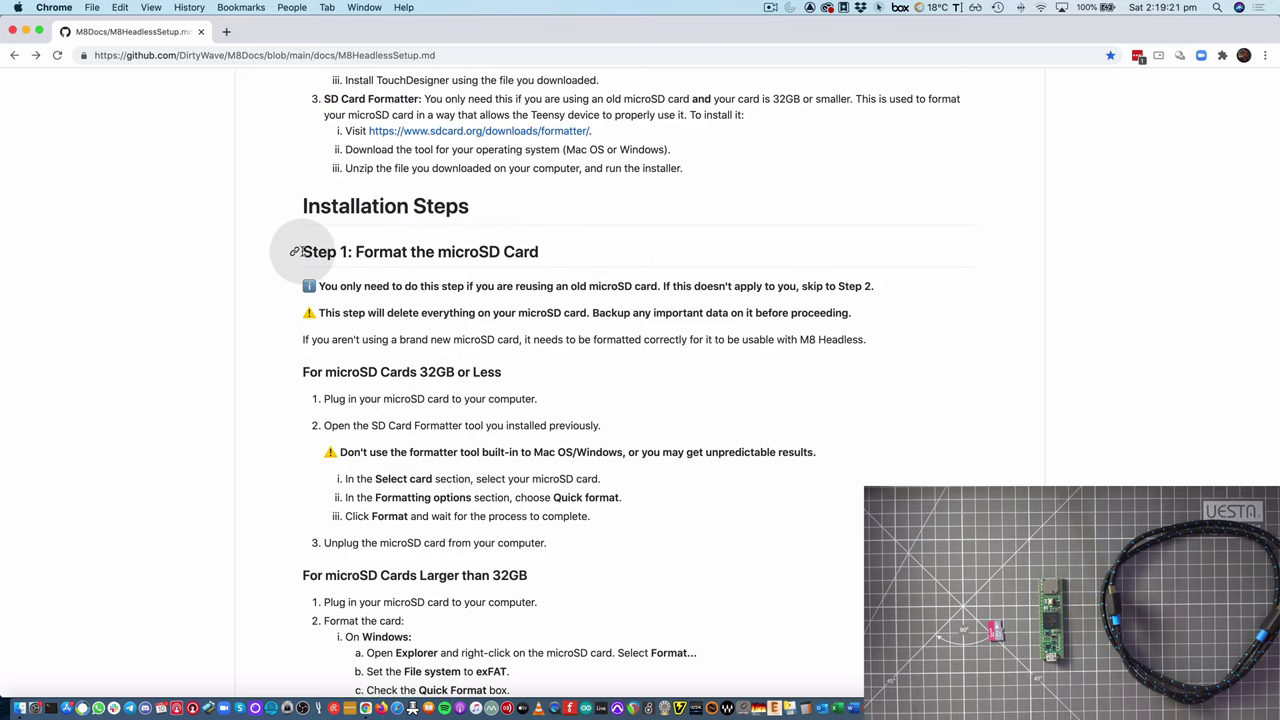
pyautogui.moveTo(293, 252); pyautogui.dragTo(728, 335)
pyautogui.scroll(-5, 728, 336)
pyautogui.scroll(-5, 728, 338)
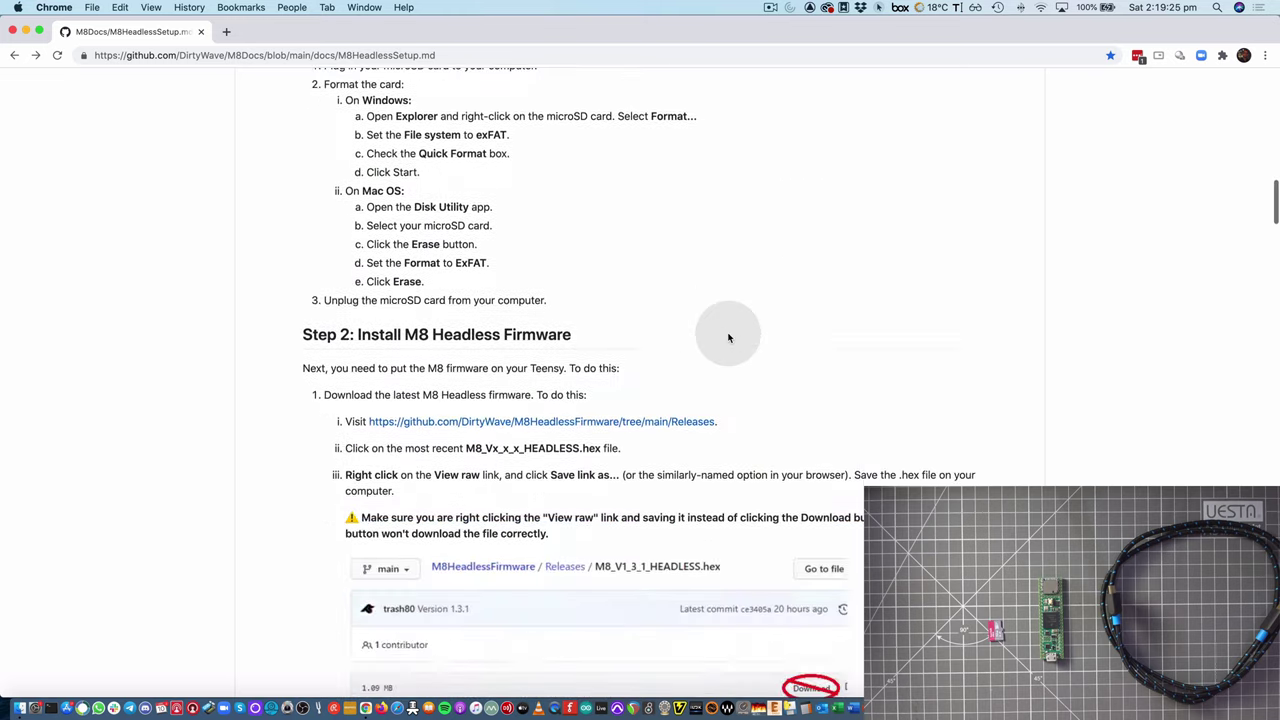
pyautogui.scroll(-2, 728, 338)
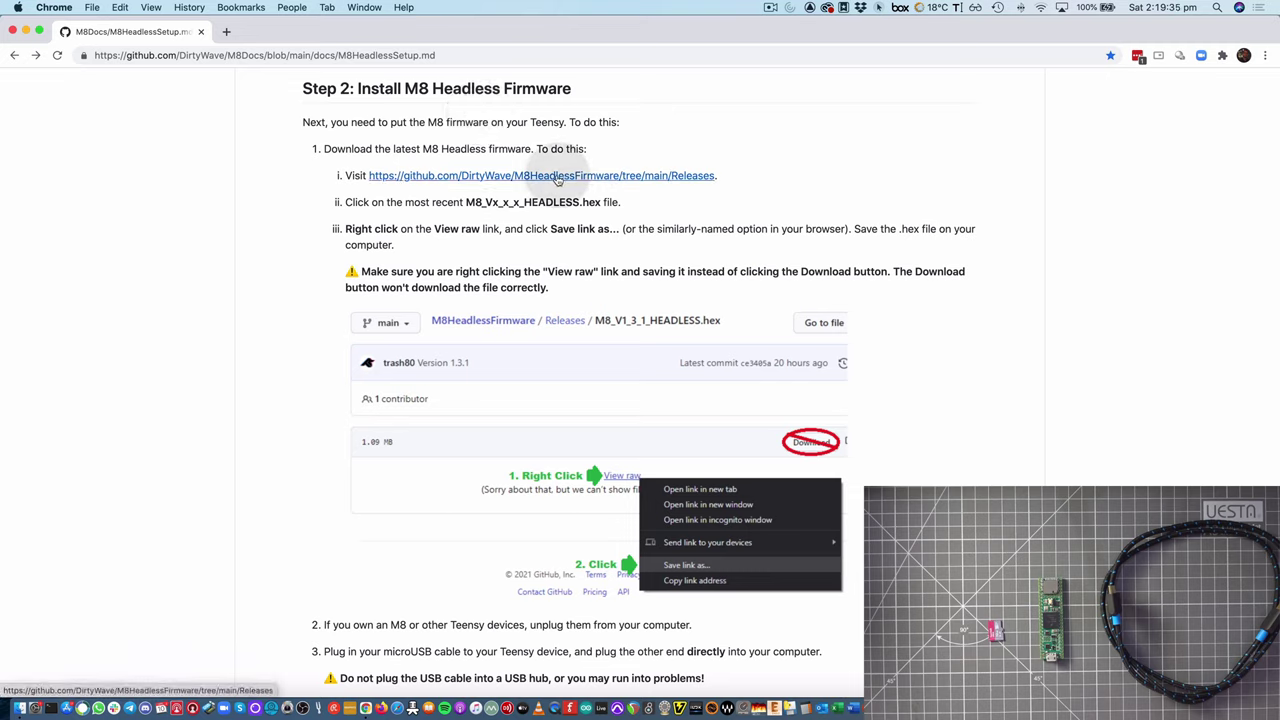
pyautogui.click(547, 177)
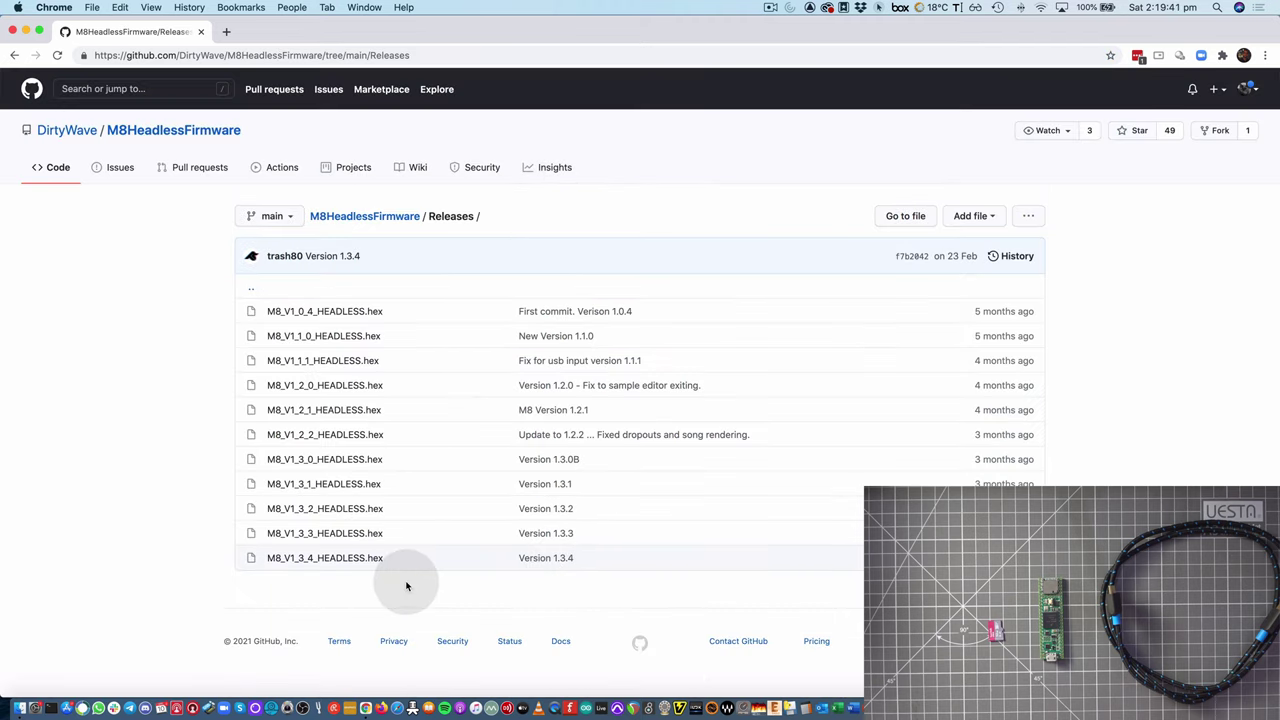
# Step: Open the latest firmware file, M8_V1_3_4_HEADLESS.hex, and save its raw version to the Desktop
pyautogui.click(341, 560)
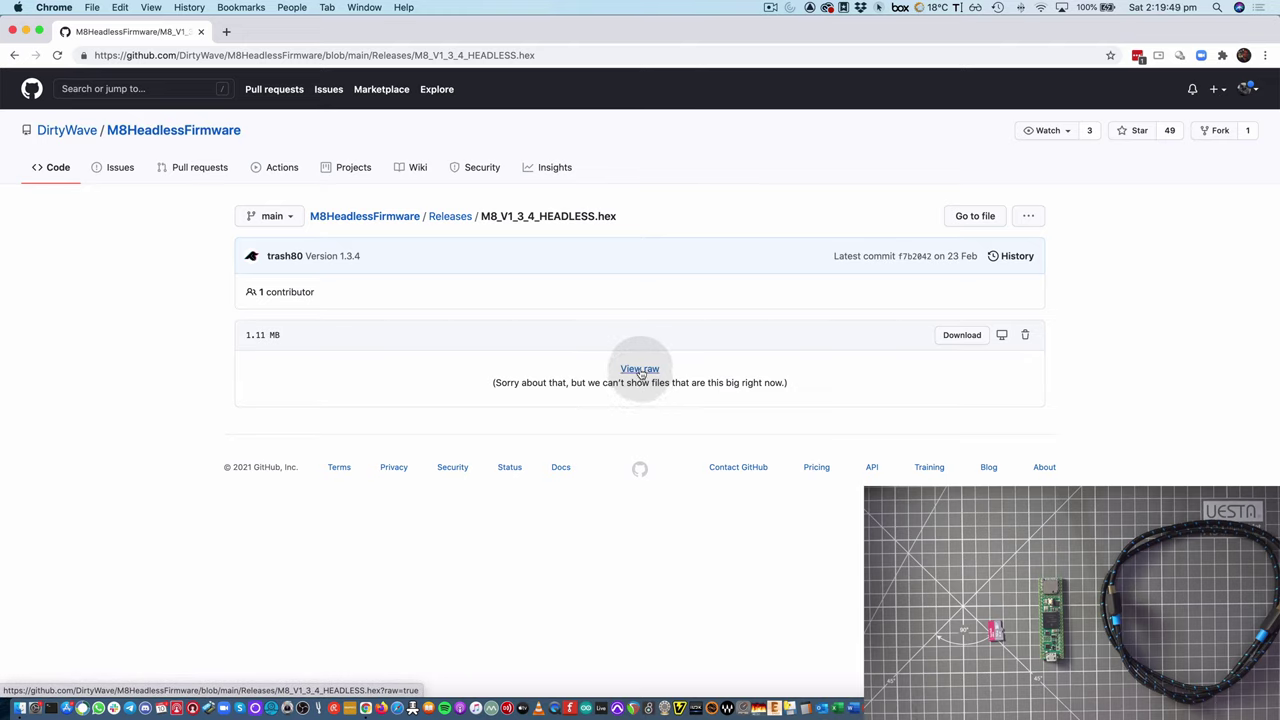
pyautogui.rightClick(640, 372)
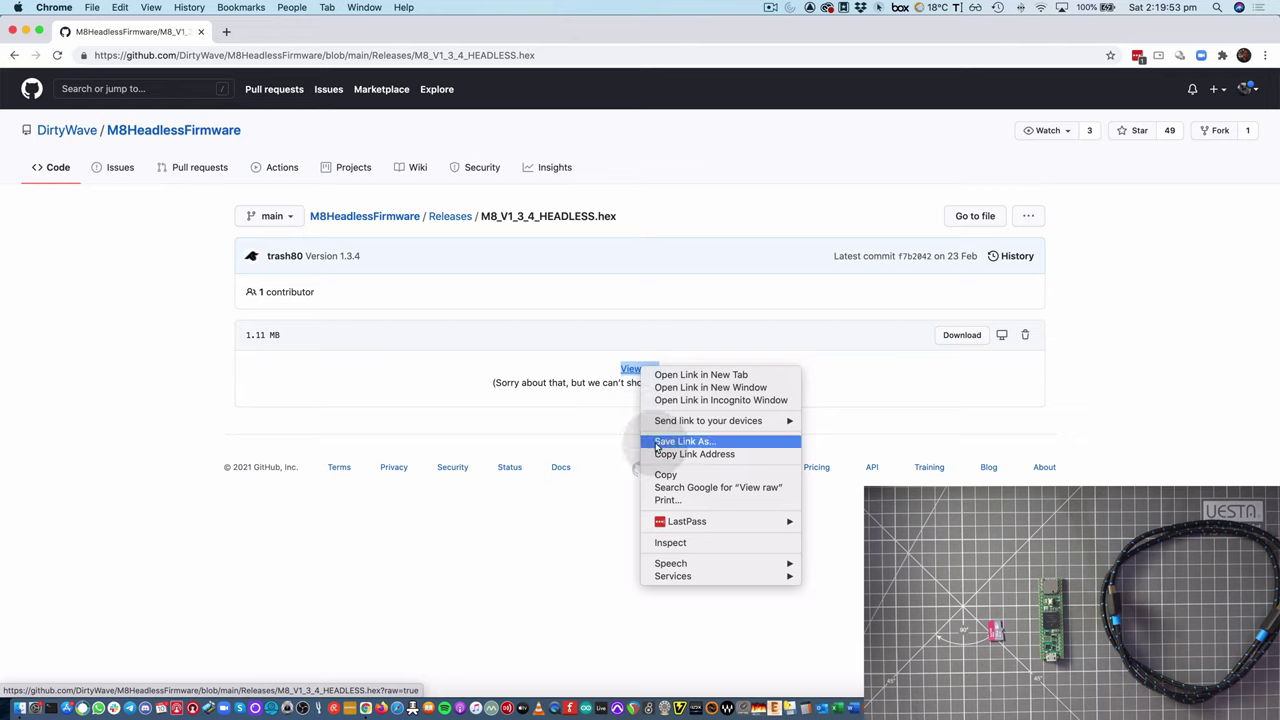
pyautogui.click(445, 384)
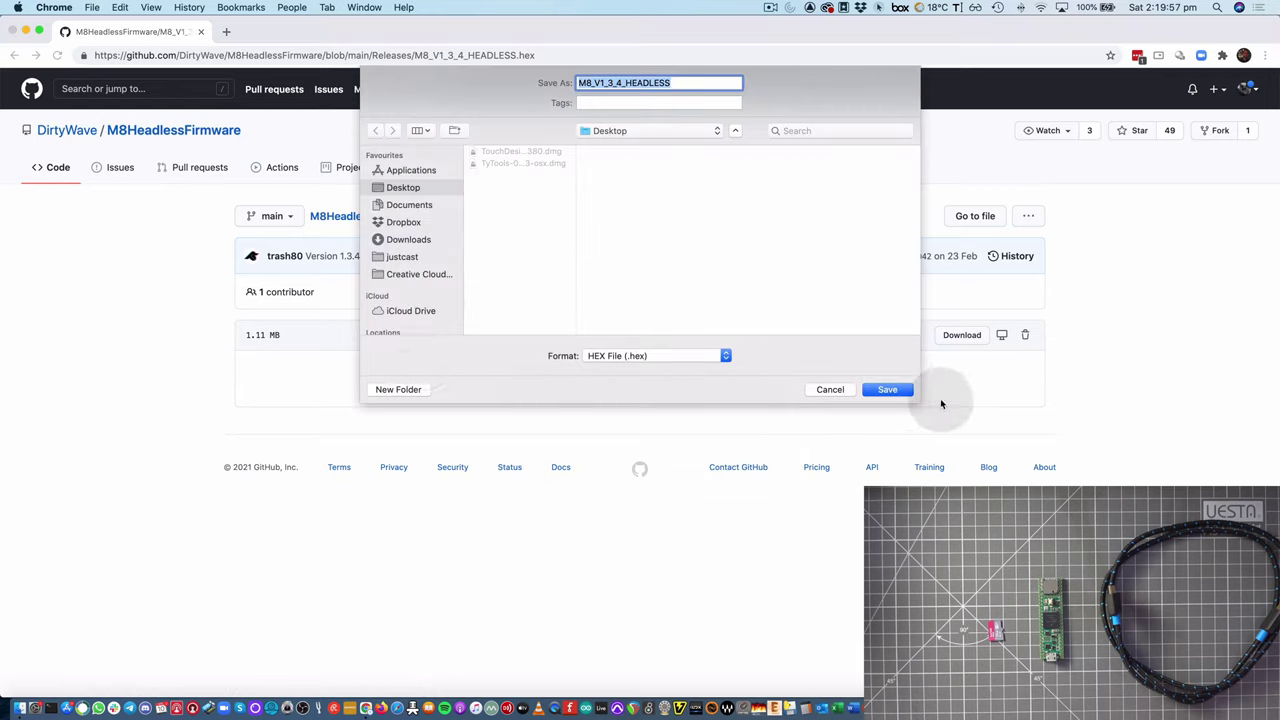
pyautogui.click(900, 389)
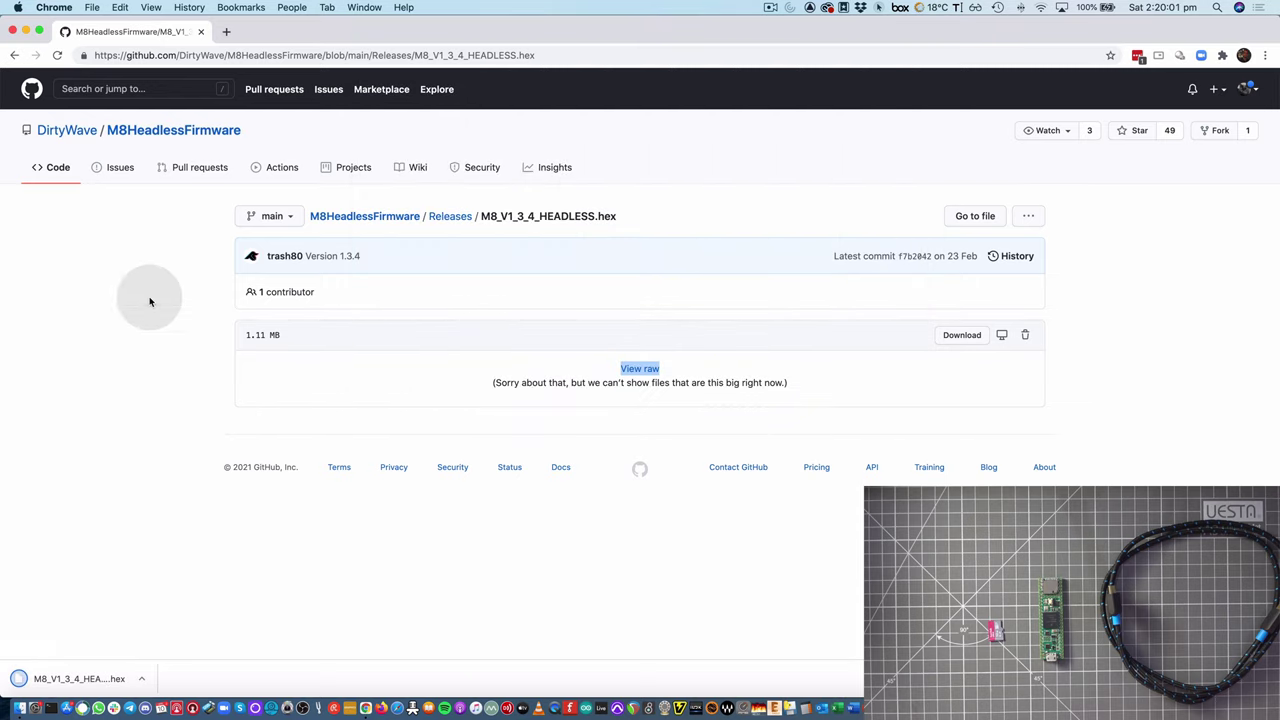
# Step: Return to the M8 Headless setup guide and read the Step 2 instructions for connecting the Teensy and uploading the firmware
pyautogui.click(14, 55)
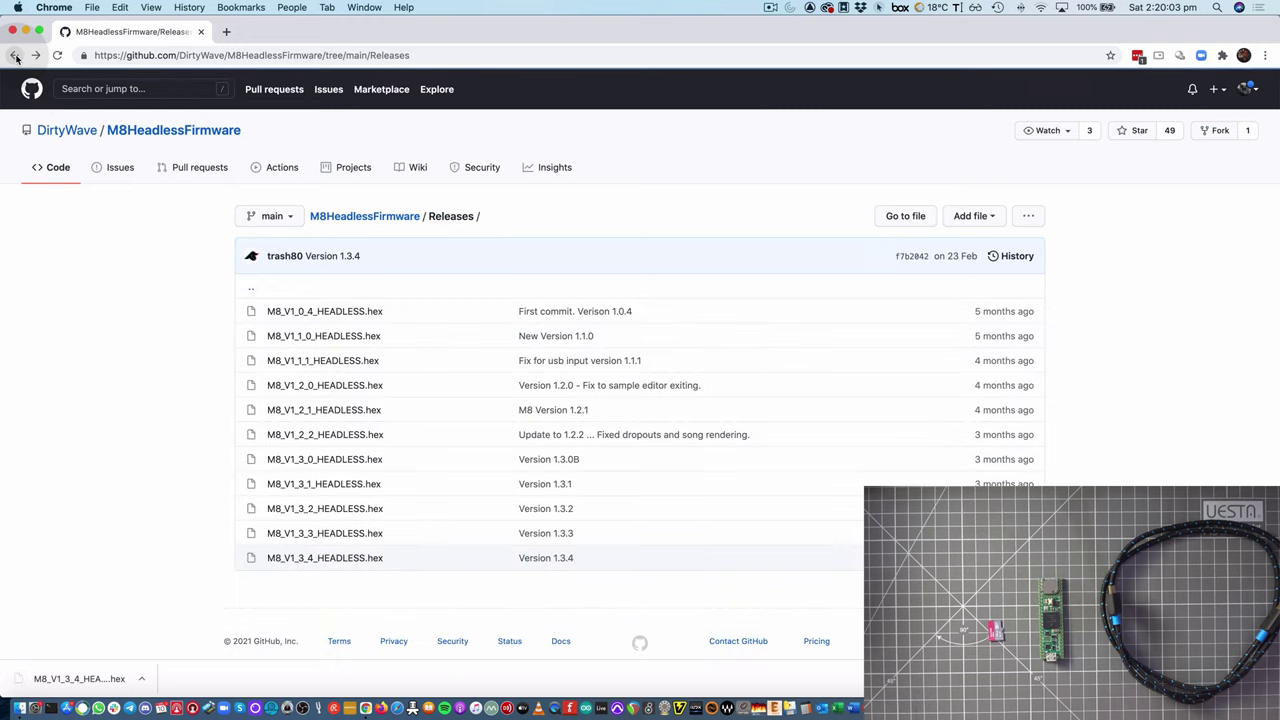
pyautogui.click(14, 55)
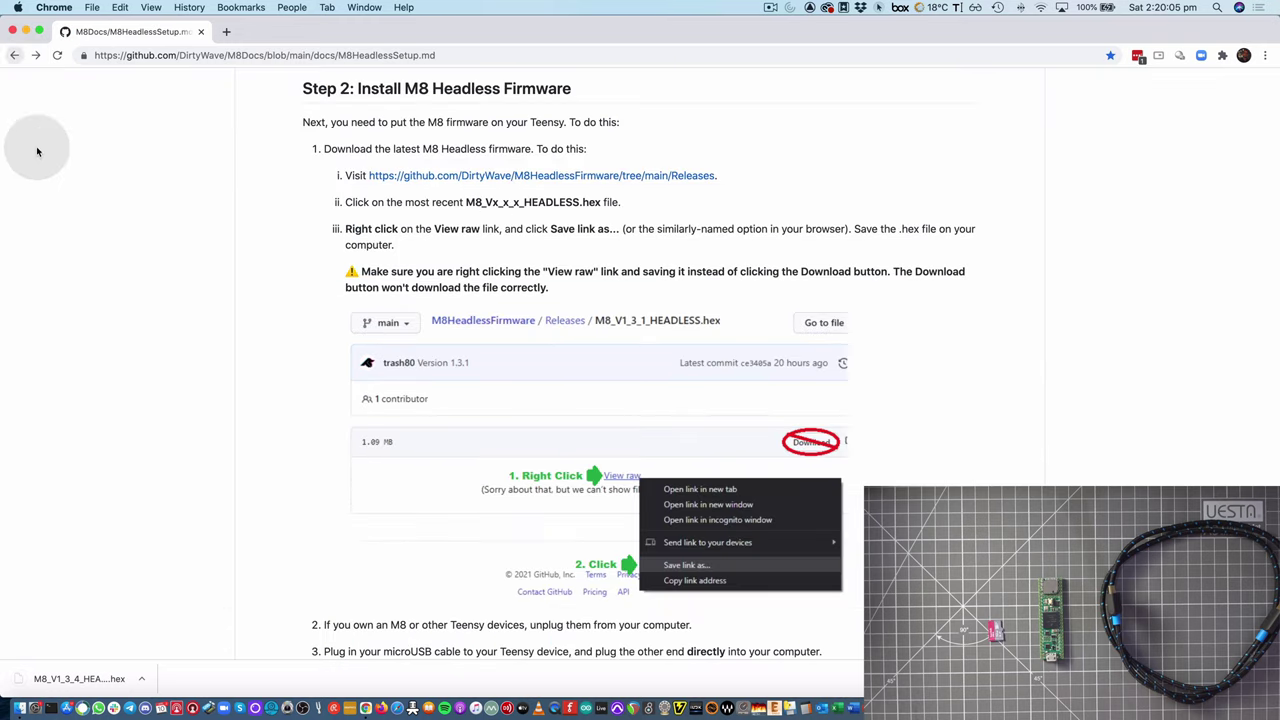
pyautogui.scroll(-1, 175, 384)
pyautogui.scroll(-5, 175, 384)
pyautogui.scroll(-1, 175, 384)
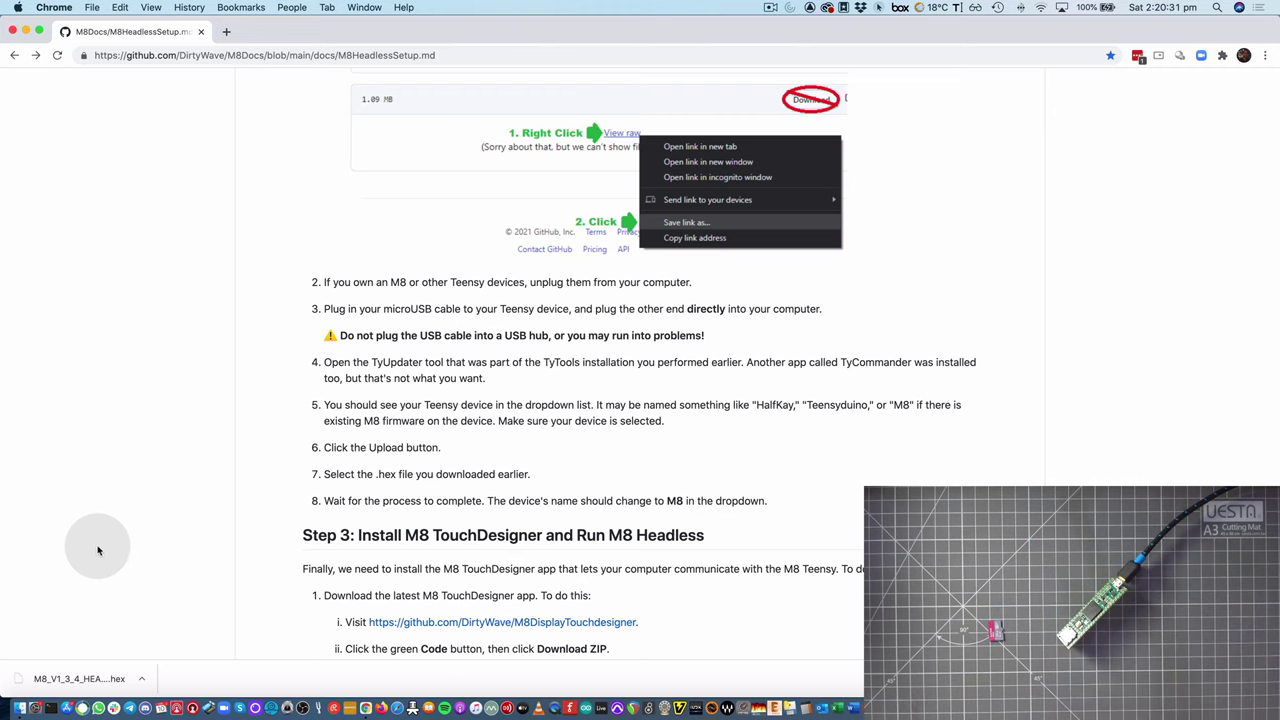
# Step: Try to open TyUpdater from the Applications folder and dismiss the security warning
pyautogui.click(18, 708)
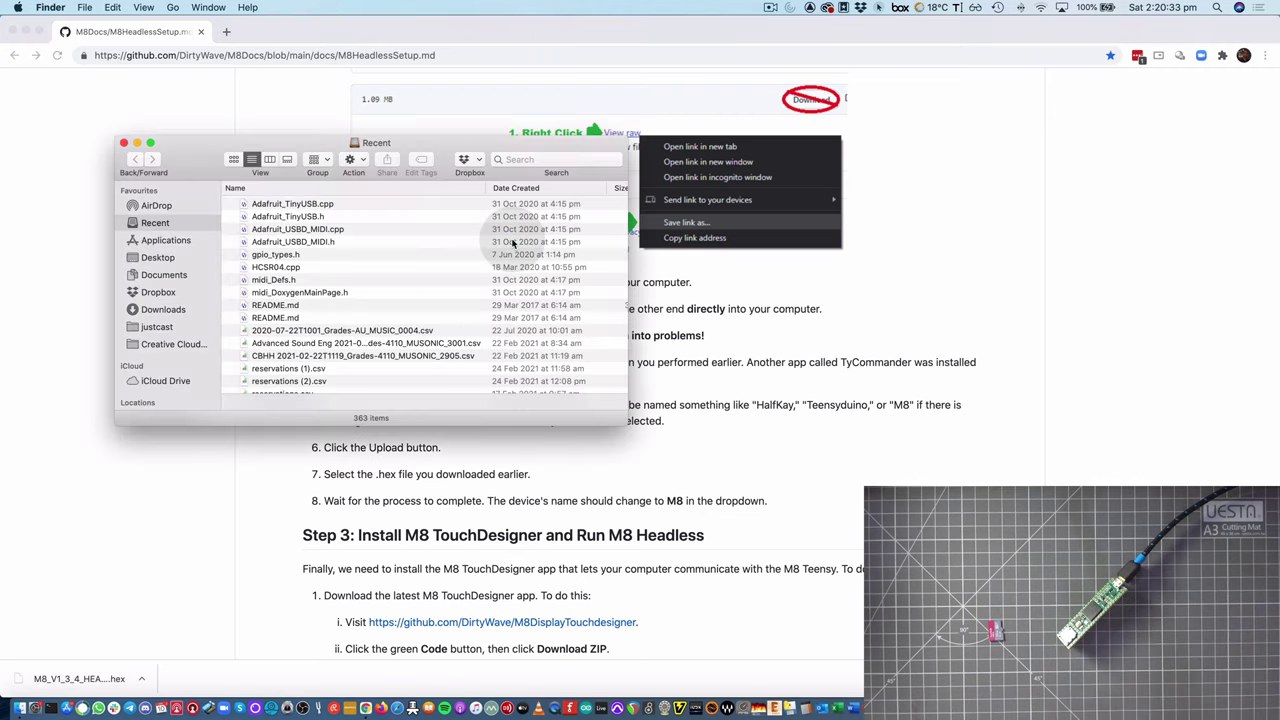
pyautogui.click(168, 241)
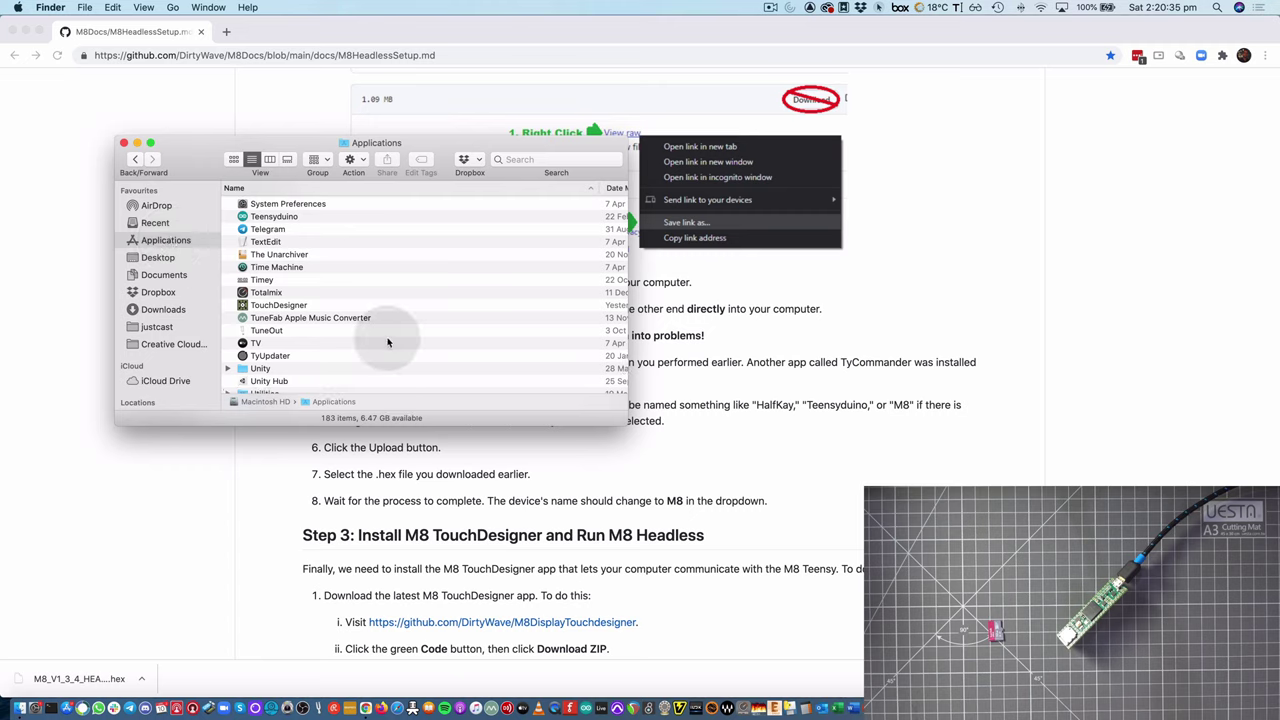
pyautogui.click(283, 357)
pyautogui.doubleClick(283, 357)
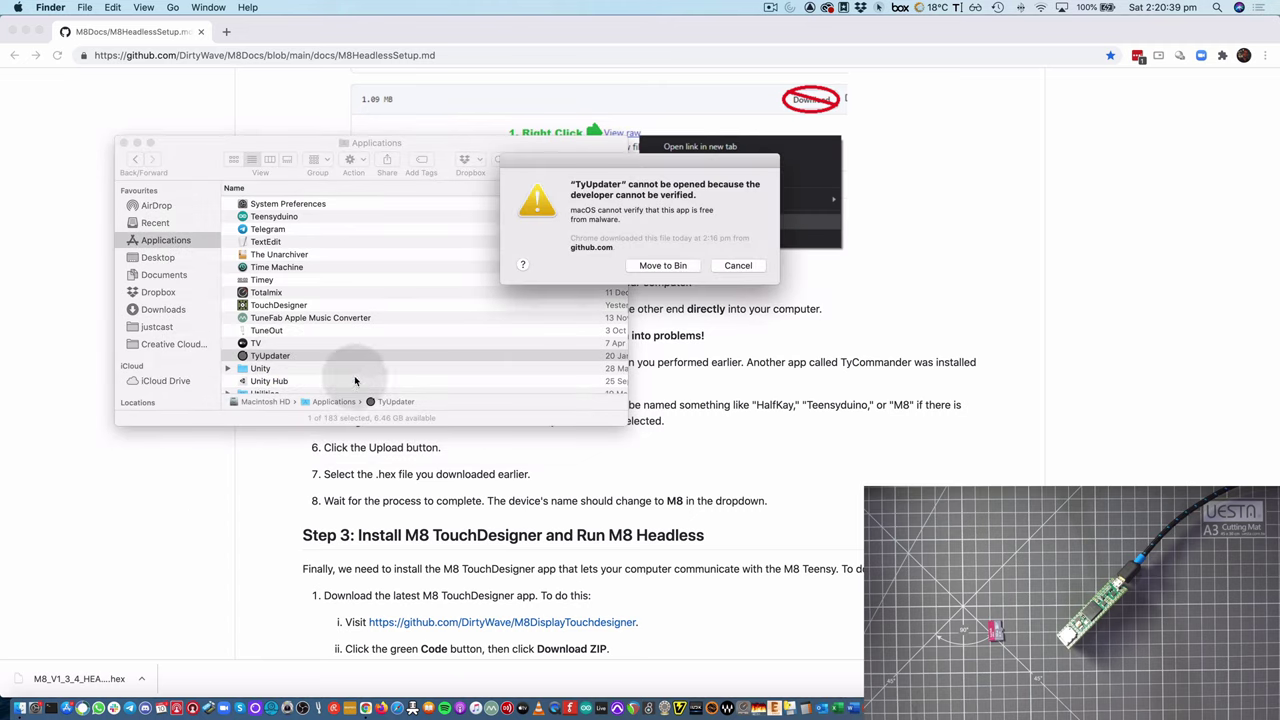
pyautogui.click(790, 261)
# Step: Launch TyUpdater from the Applications folder, overriding the macOS unverified-developer block
pyautogui.click(268, 357)
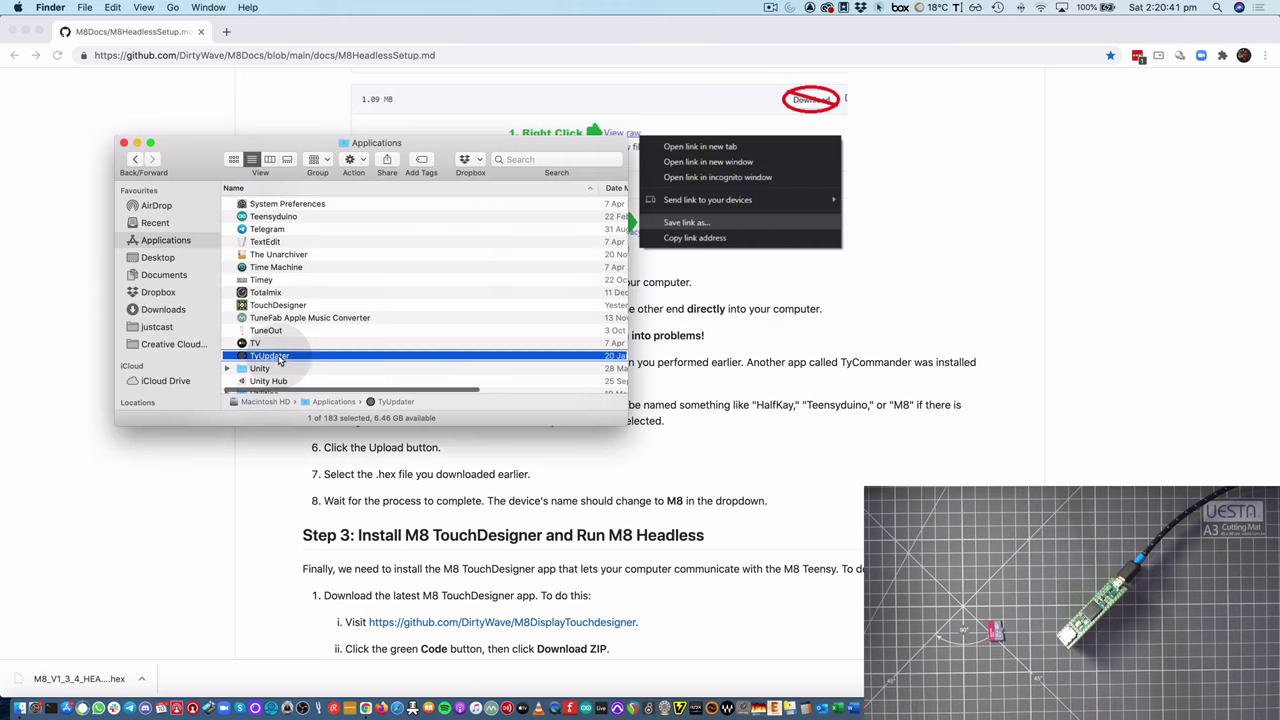
pyautogui.rightClick(268, 358)
pyautogui.click(274, 363)
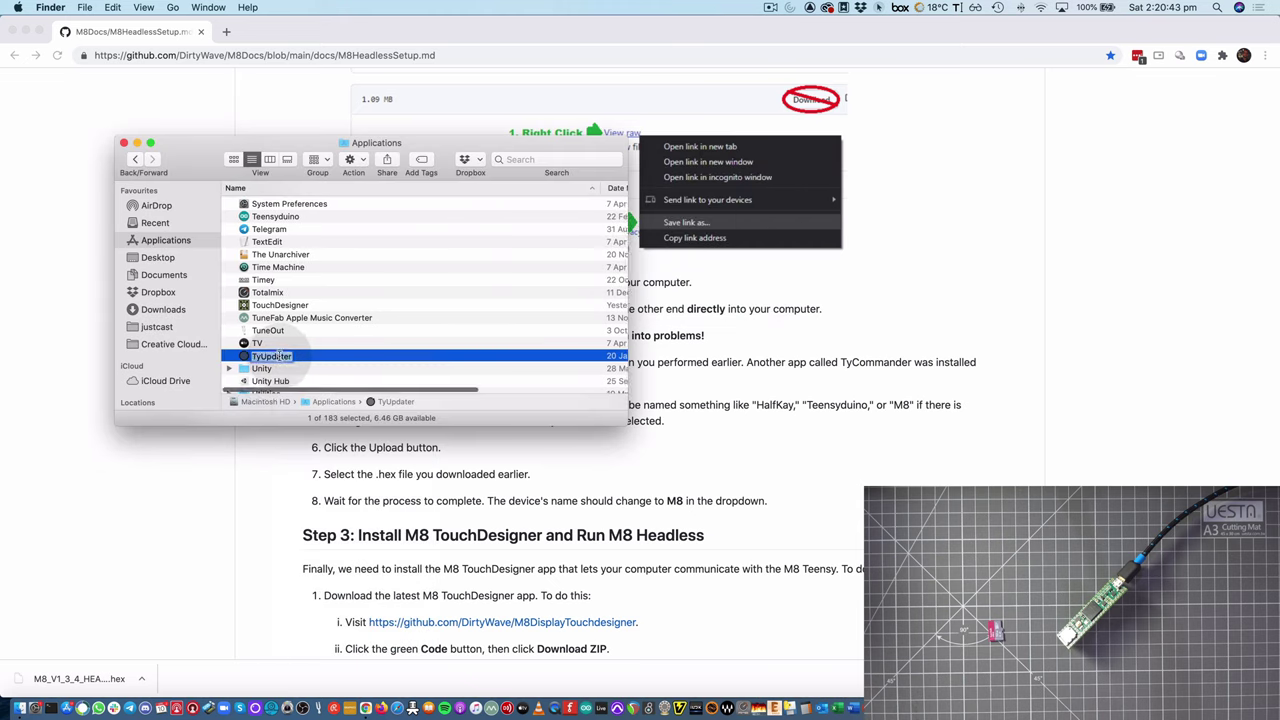
pyautogui.rightClick(287, 357)
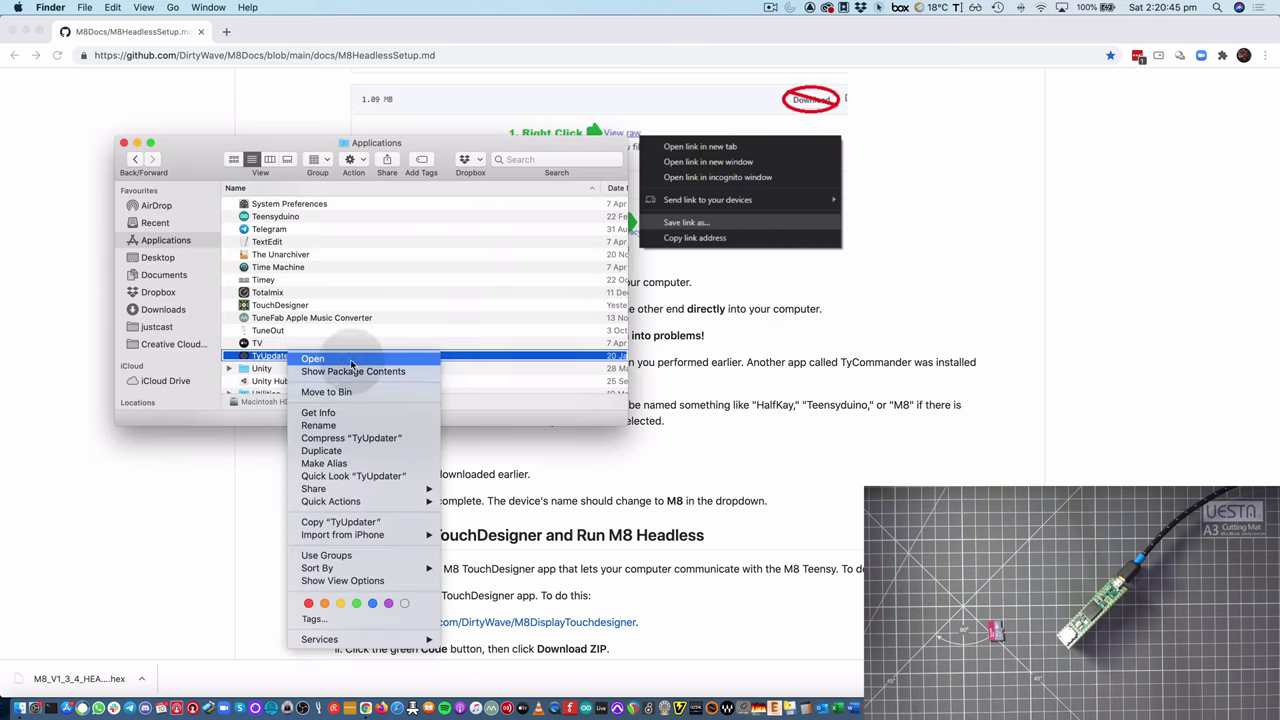
pyautogui.click(313, 358)
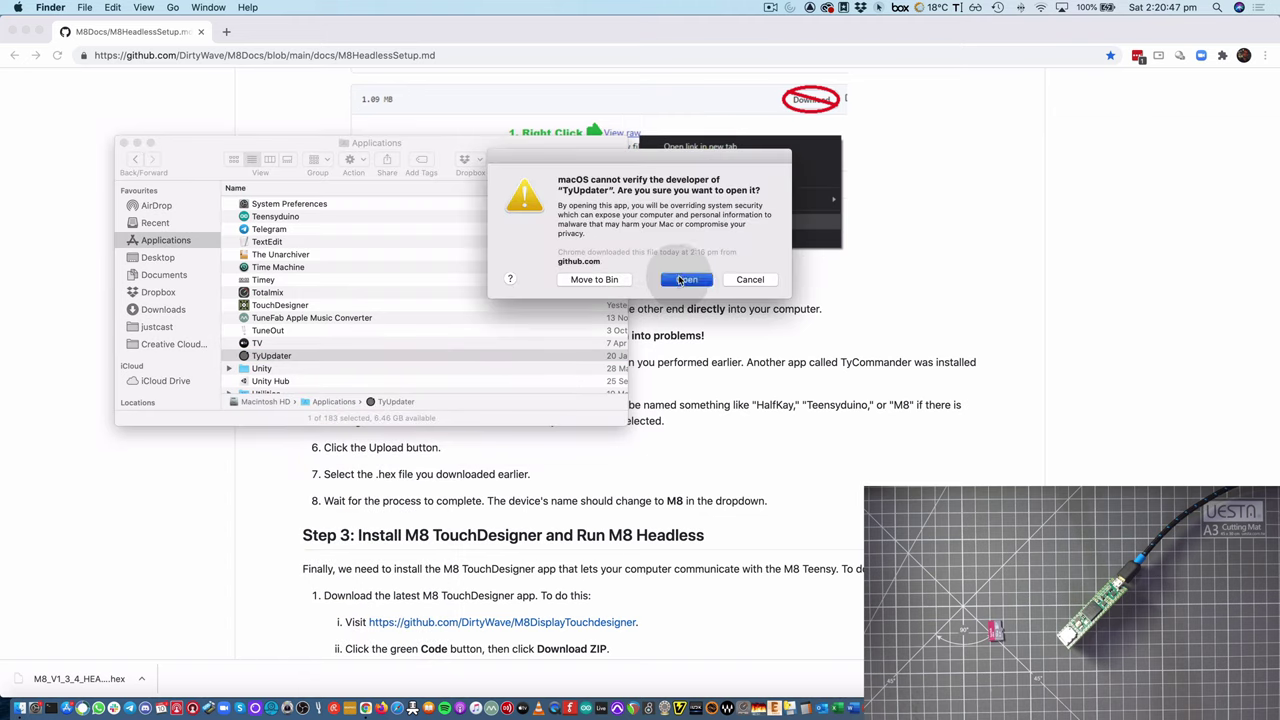
pyautogui.click(683, 280)
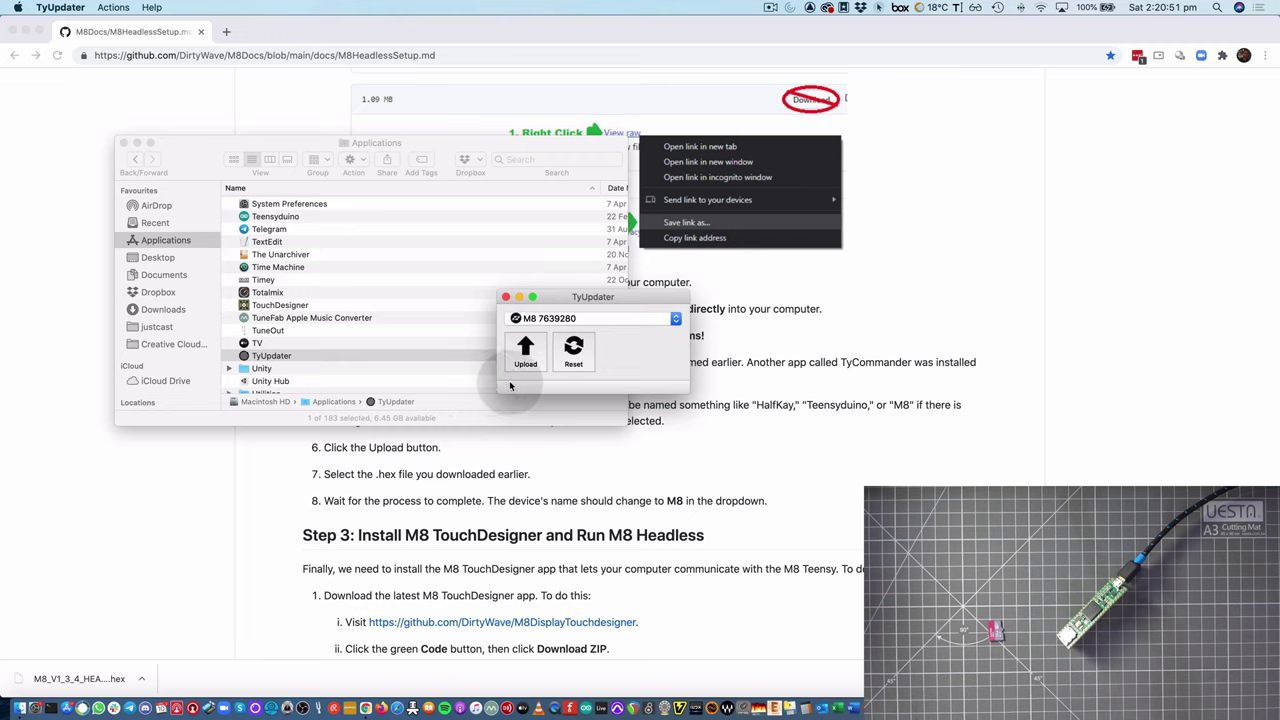
# Step: Upload the M8_V1_3_4_HEADLESS.hex firmware from the Desktop to the connected Teensy, and close TyUpdater and the Applications folder window
pyautogui.click(518, 366)
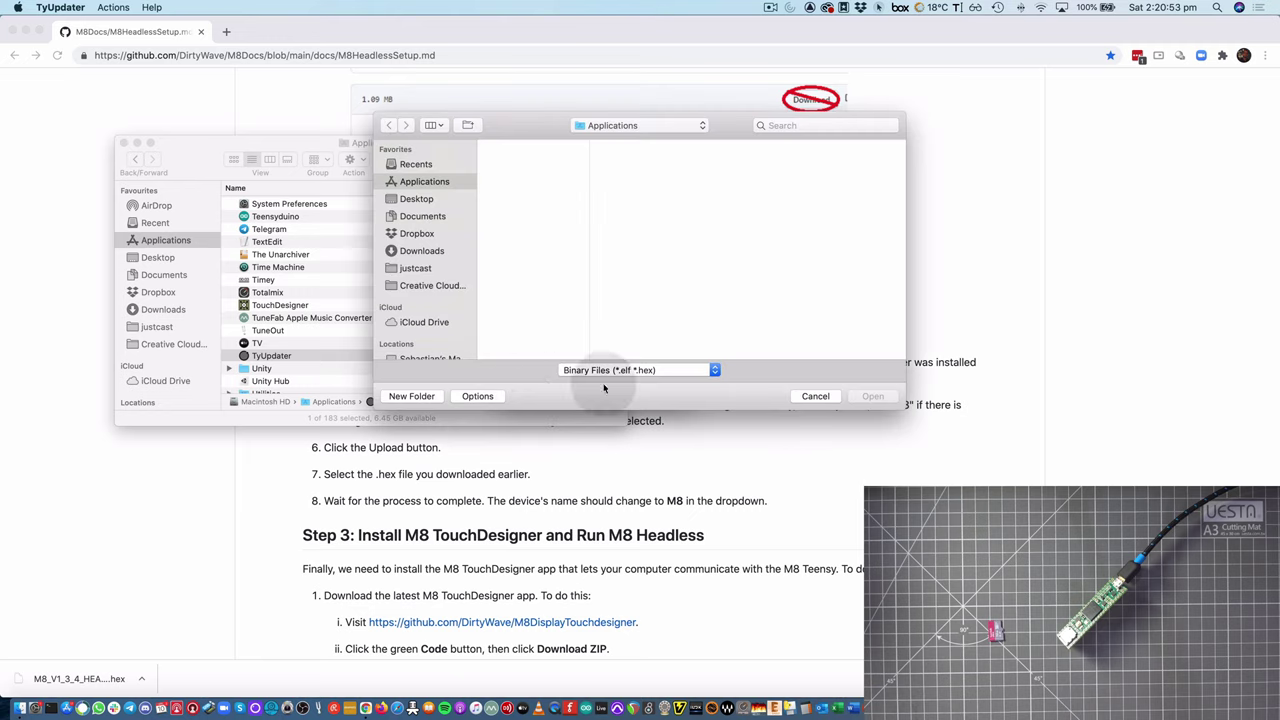
pyautogui.click(416, 199)
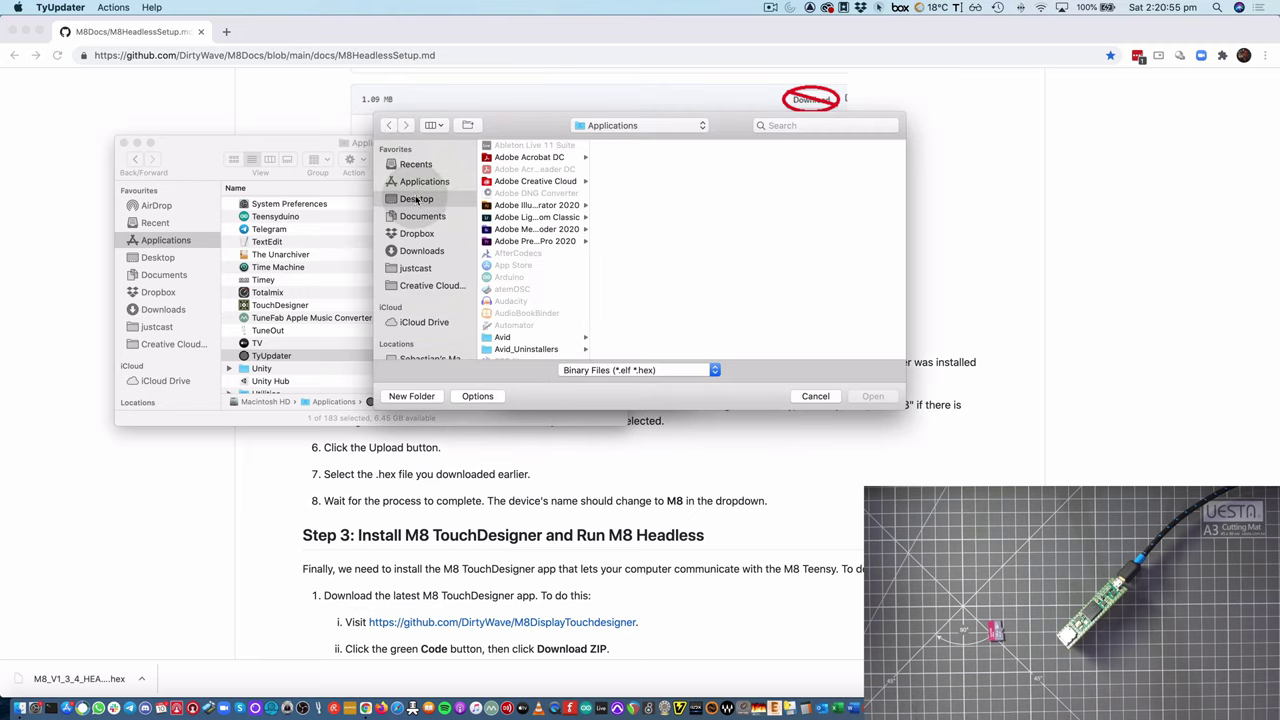
pyautogui.click(534, 147)
pyautogui.click(874, 396)
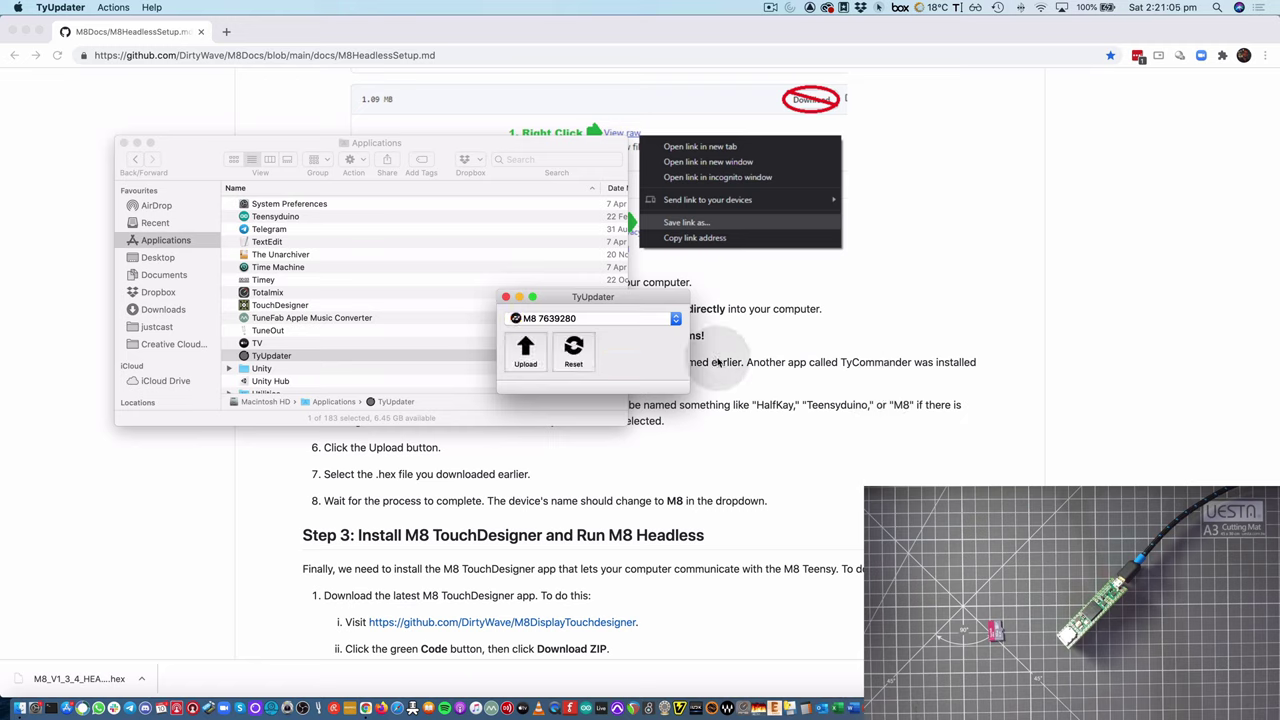
pyautogui.click(506, 300)
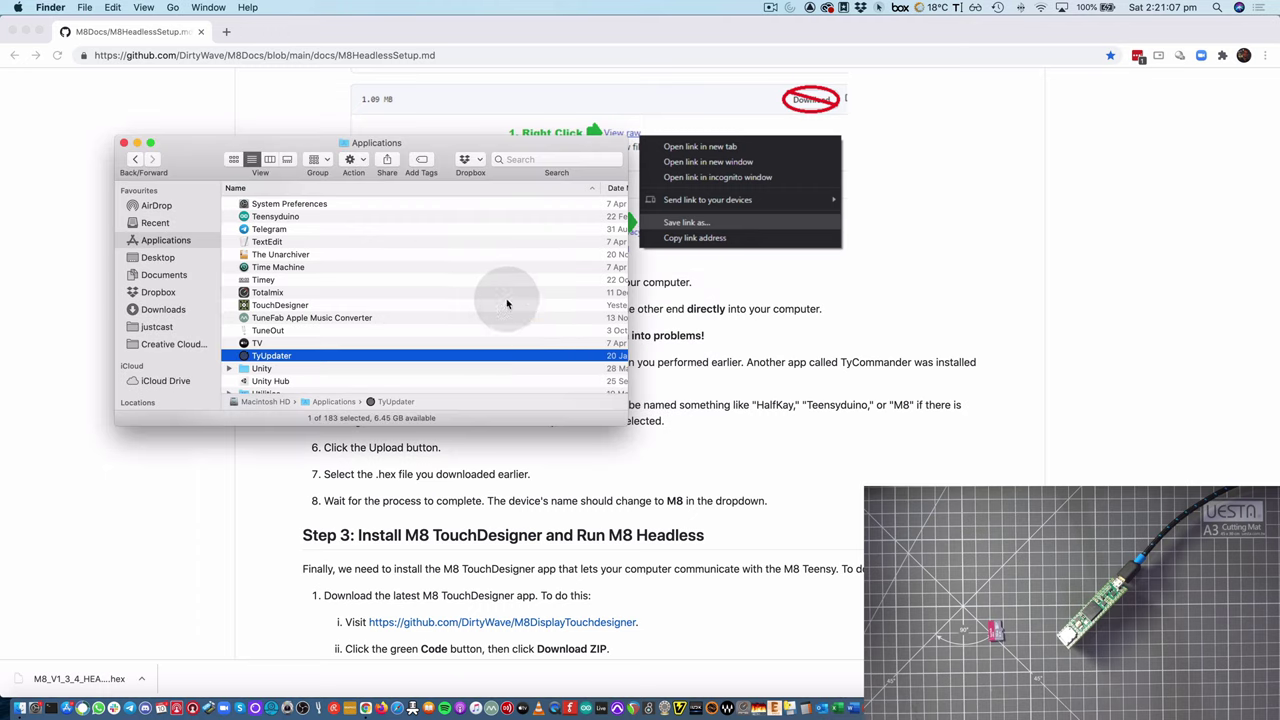
pyautogui.moveTo(193, 150); pyautogui.dragTo(201, 182)
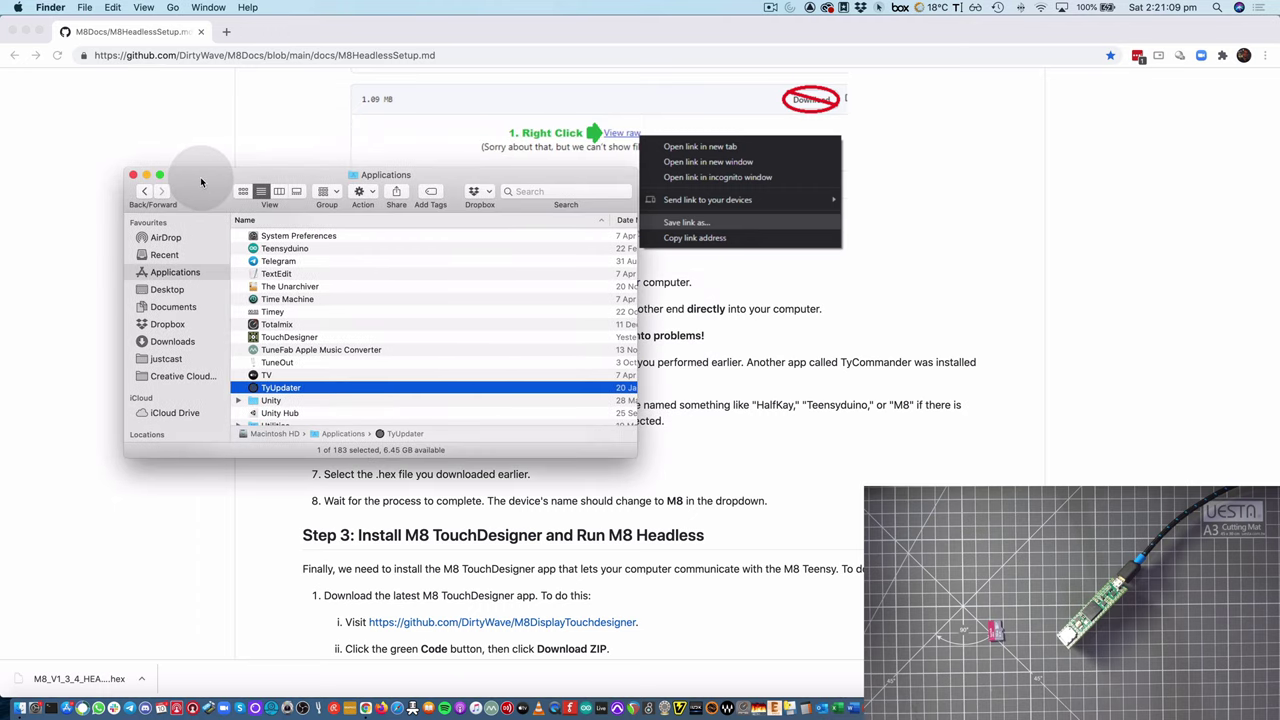
pyautogui.click(120, 190)
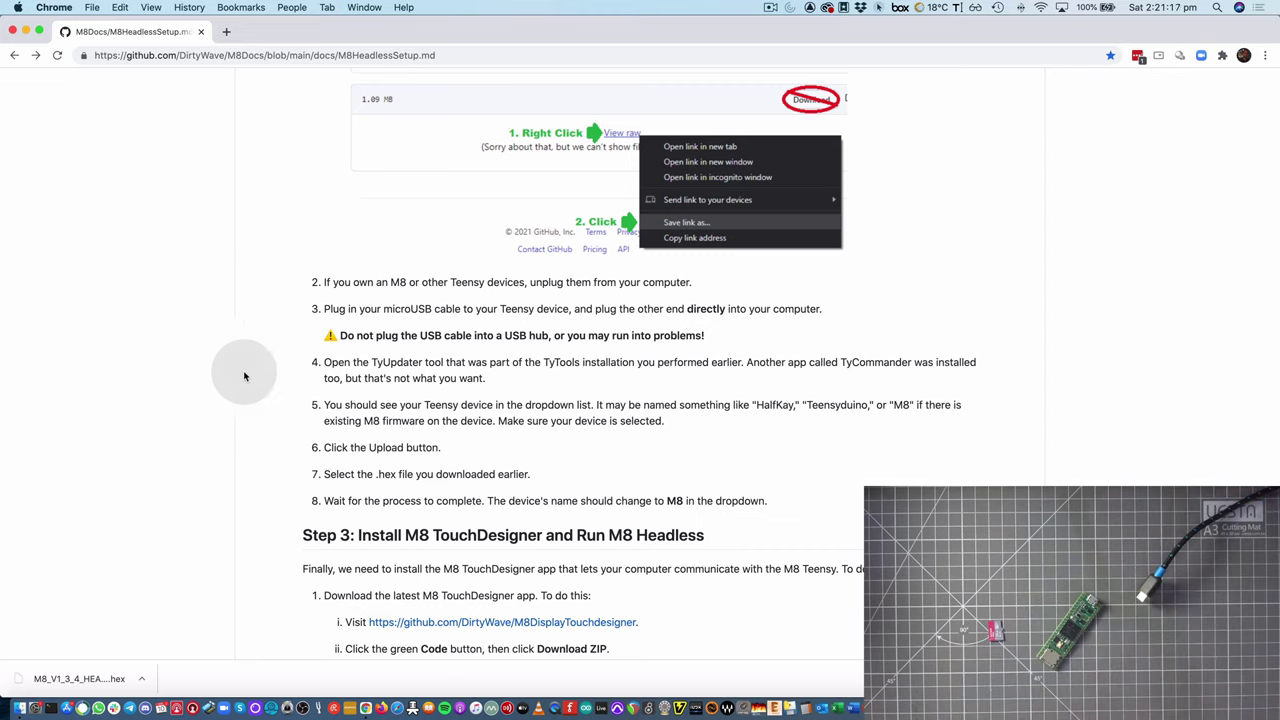
# Step: Go to Step 3 of the setup guide and open its M8DisplayTouchdesigner repository link
pyautogui.scroll(-3, 233, 378)
pyautogui.scroll(-5, 233, 380)
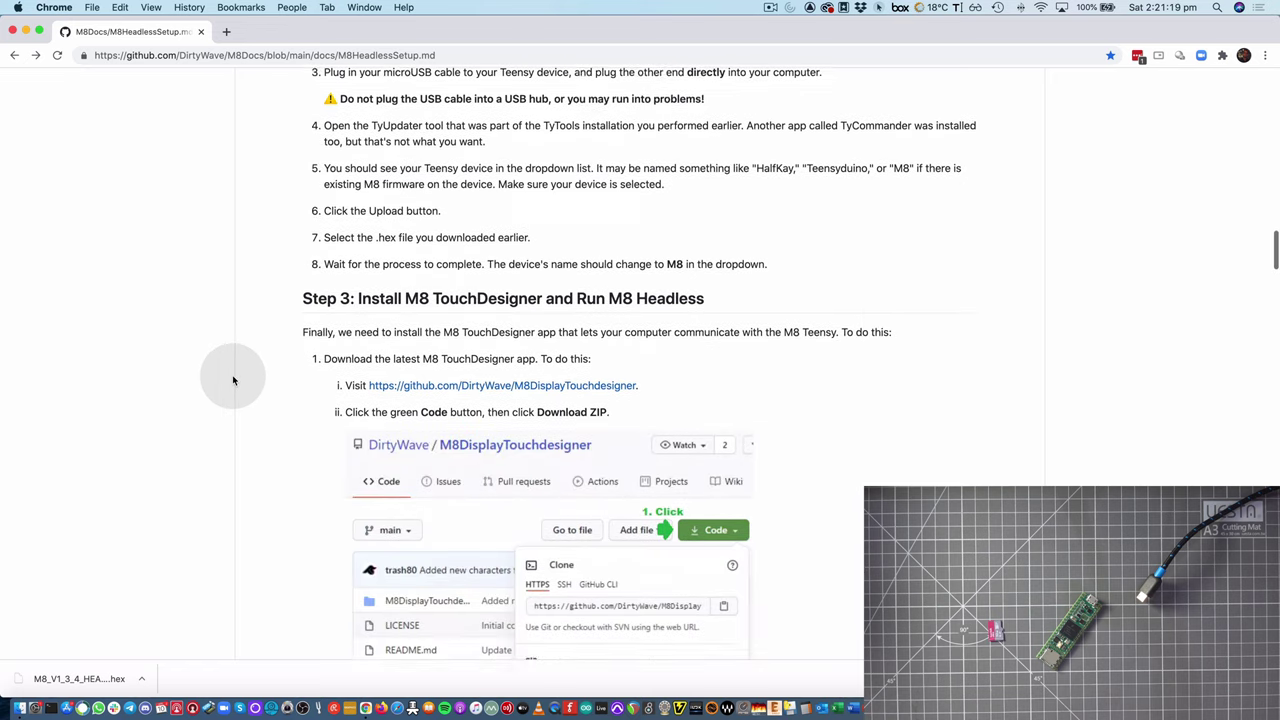
pyautogui.scroll(-1, 233, 380)
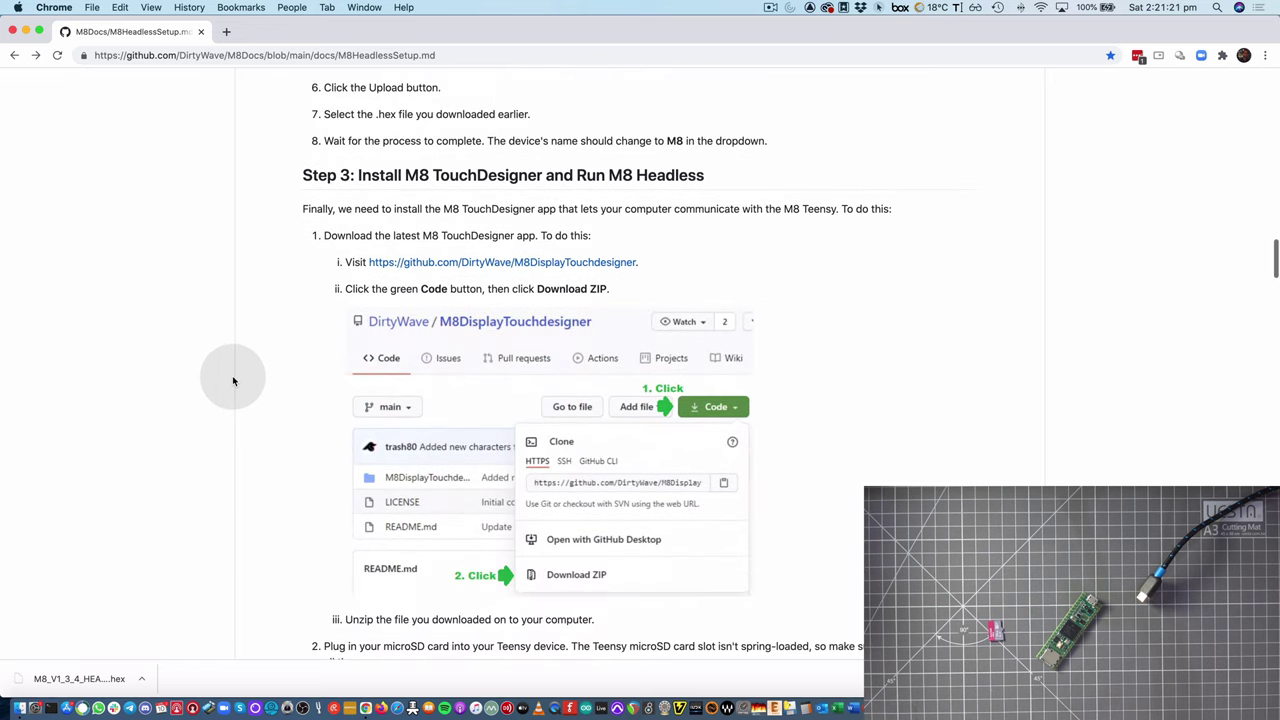
pyautogui.scroll(-2, 233, 380)
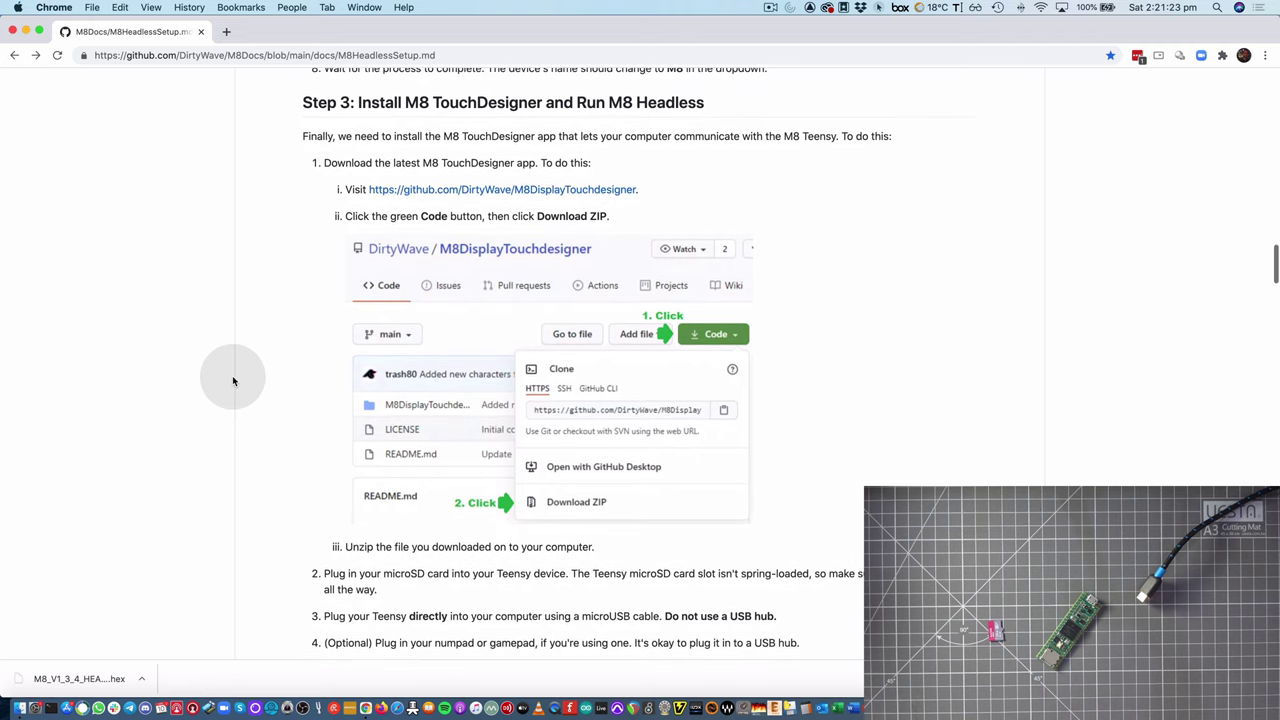
pyautogui.scroll(-1, 233, 380)
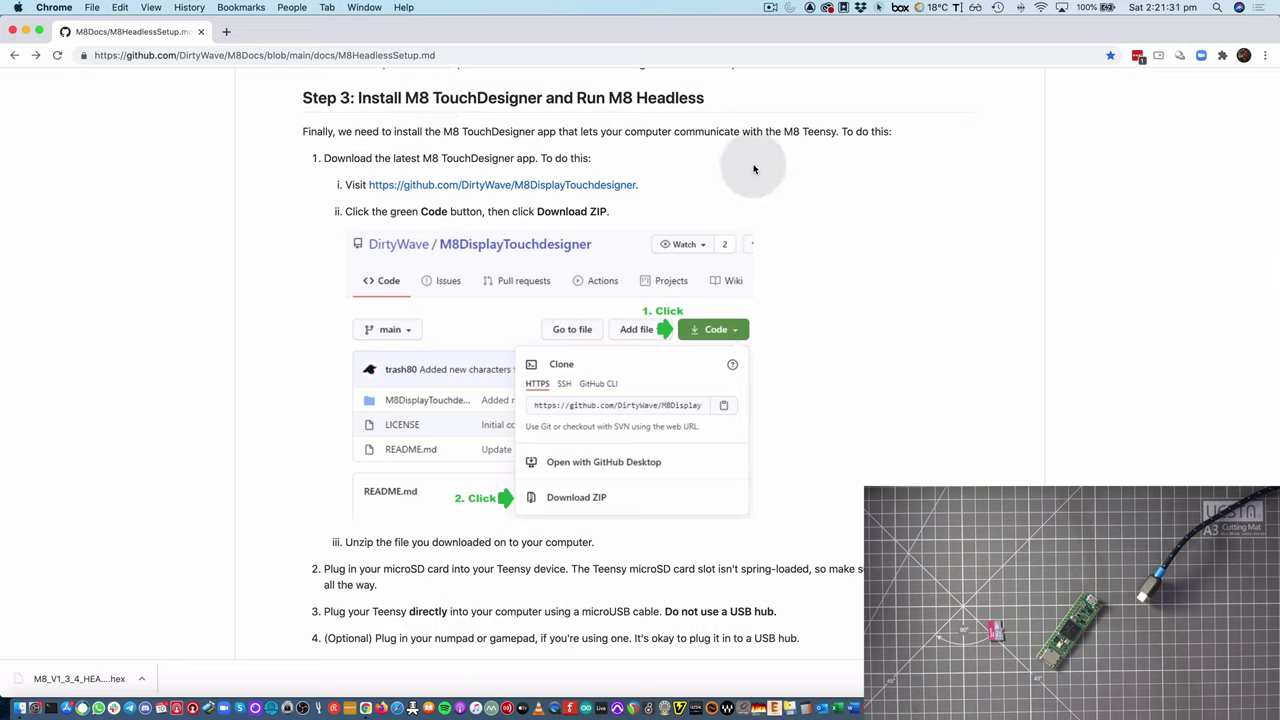
pyautogui.click(586, 188)
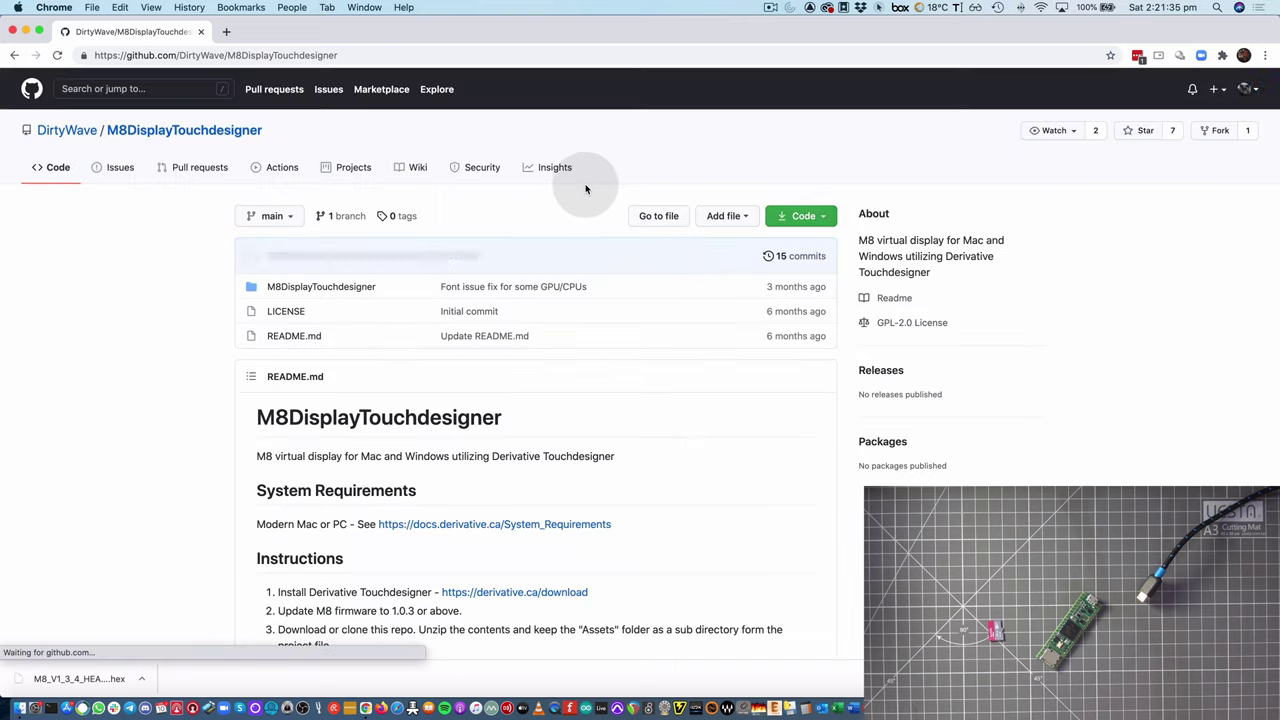
# Step: Download the M8DisplayTouchdesigner repository to the Desktop as the ZIP archive M8DisplayTouchdesigner-main and open the archive
pyautogui.scroll(-1, 714, 465)
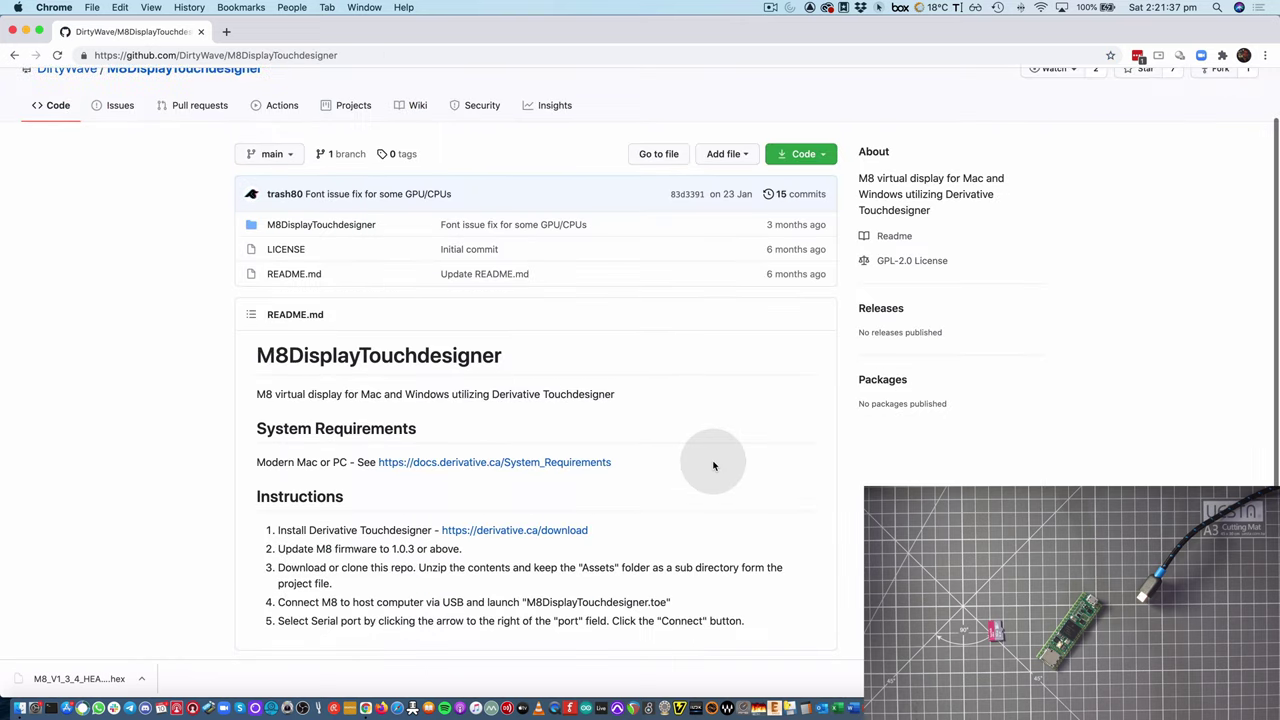
pyautogui.click(826, 158)
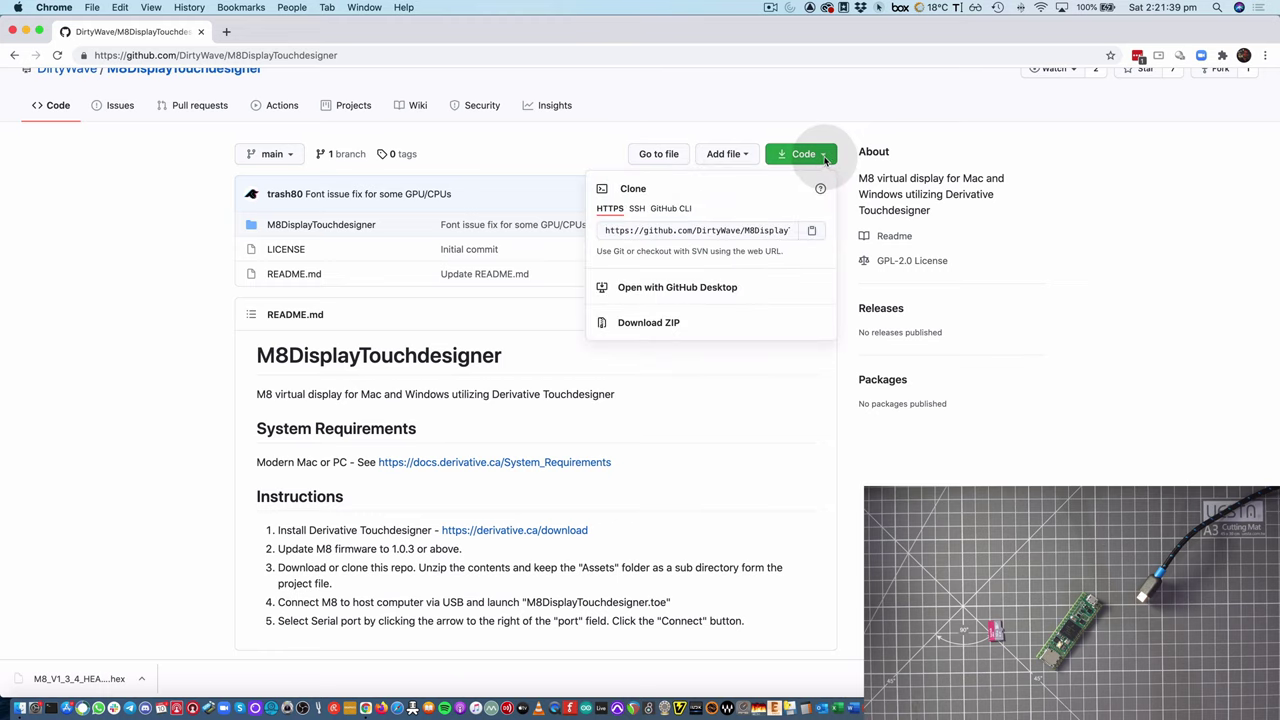
pyautogui.click(654, 326)
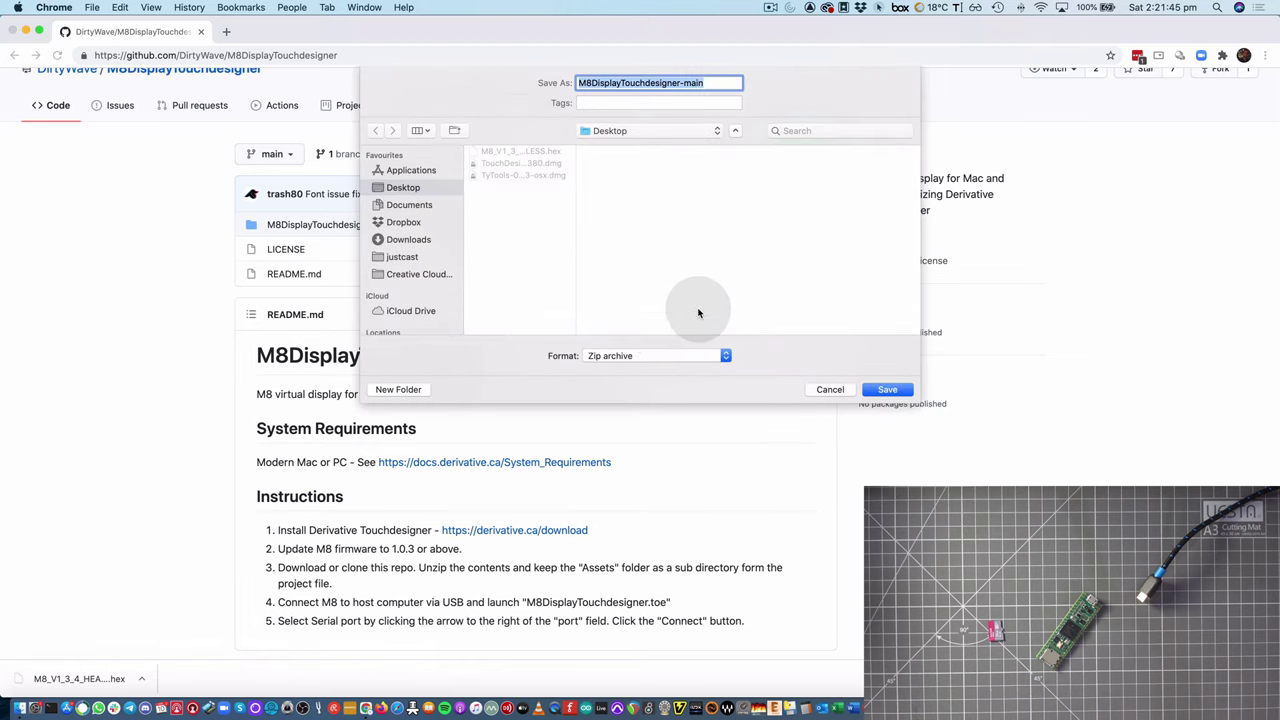
pyautogui.click(887, 390)
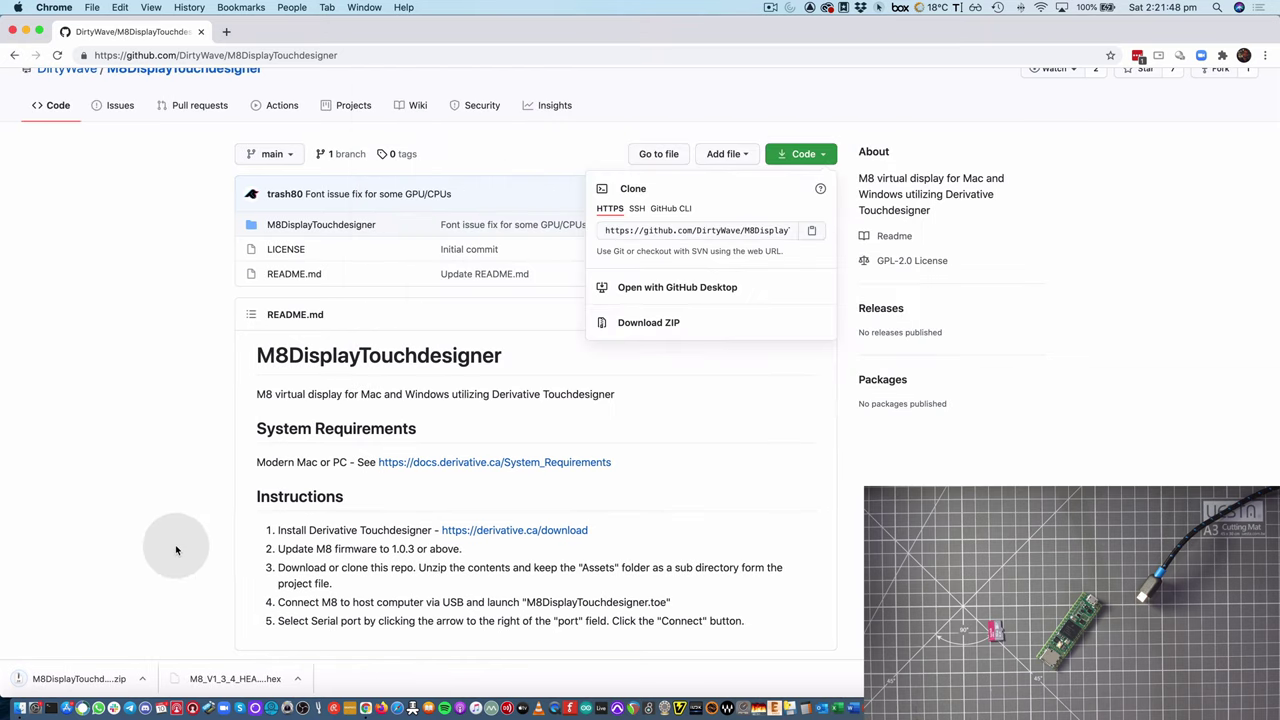
pyautogui.click(60, 681)
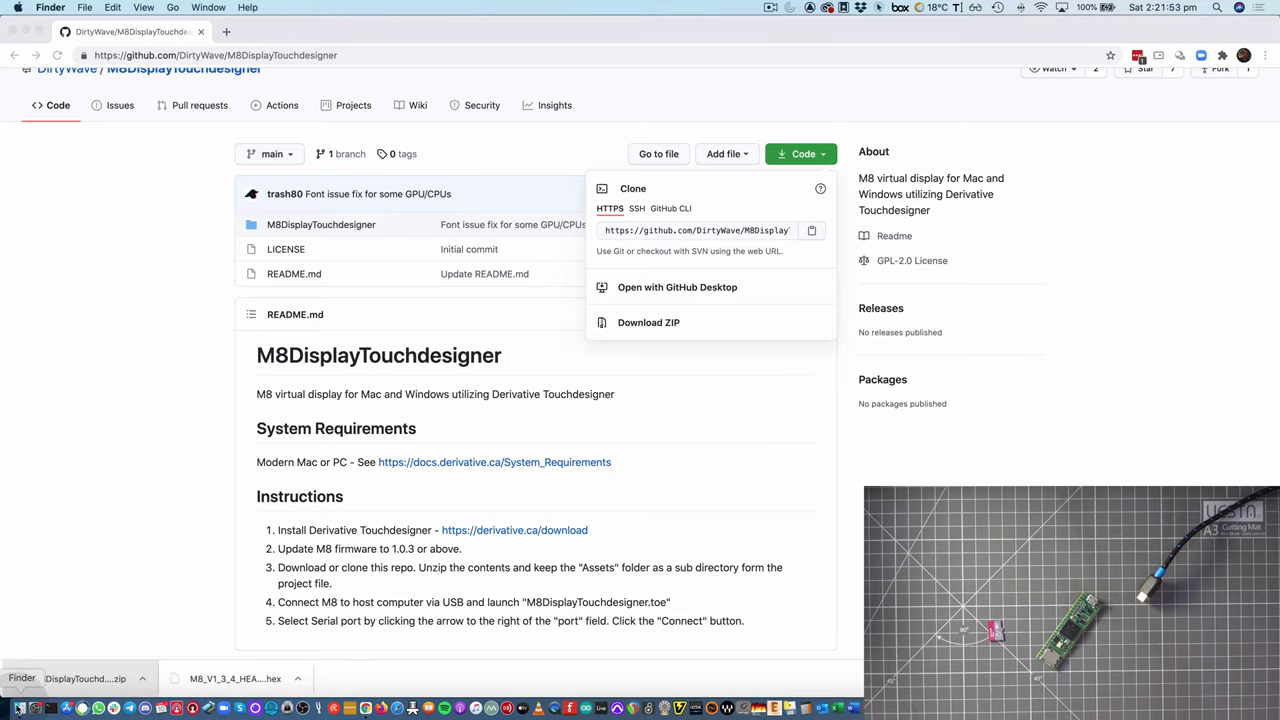
# Step: Open the M8DisplayTouchdesigner subfolder inside the M8DisplayTouchdesigner-main folder on the Desktop
pyautogui.click(18, 708)
pyautogui.click(158, 258)
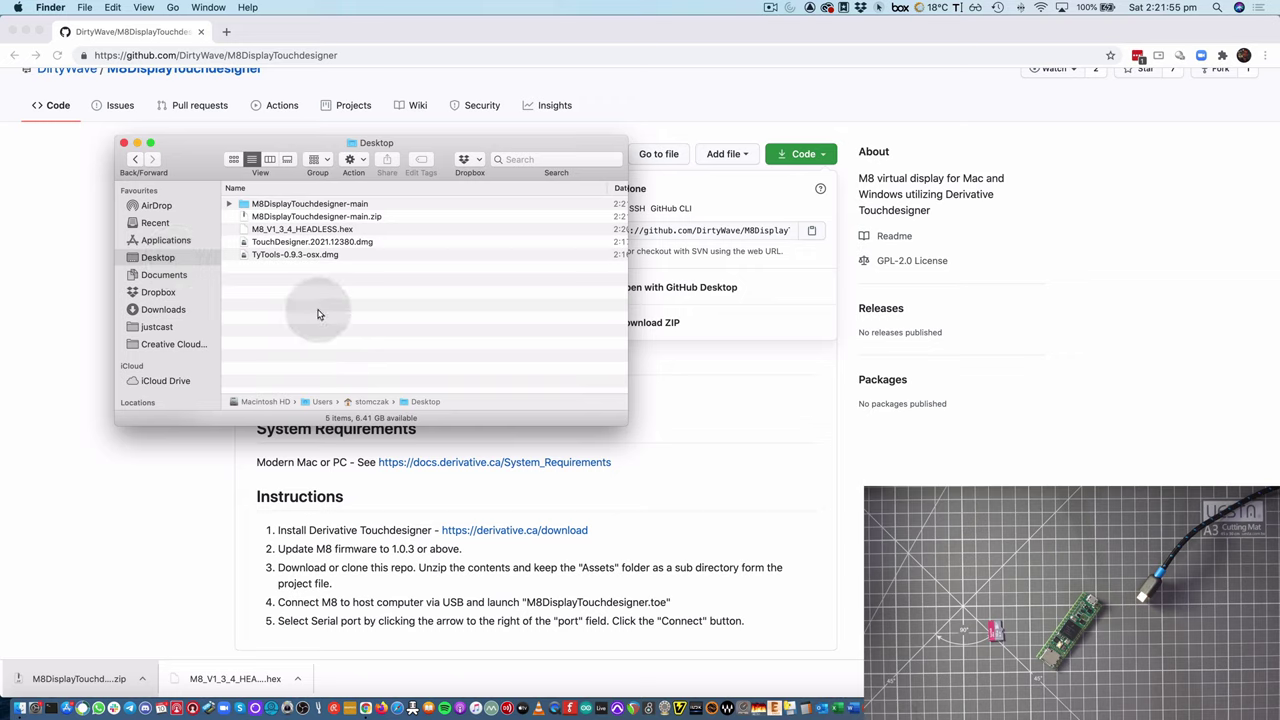
pyautogui.click(323, 205)
pyautogui.hscroll(-1, 300, 206)
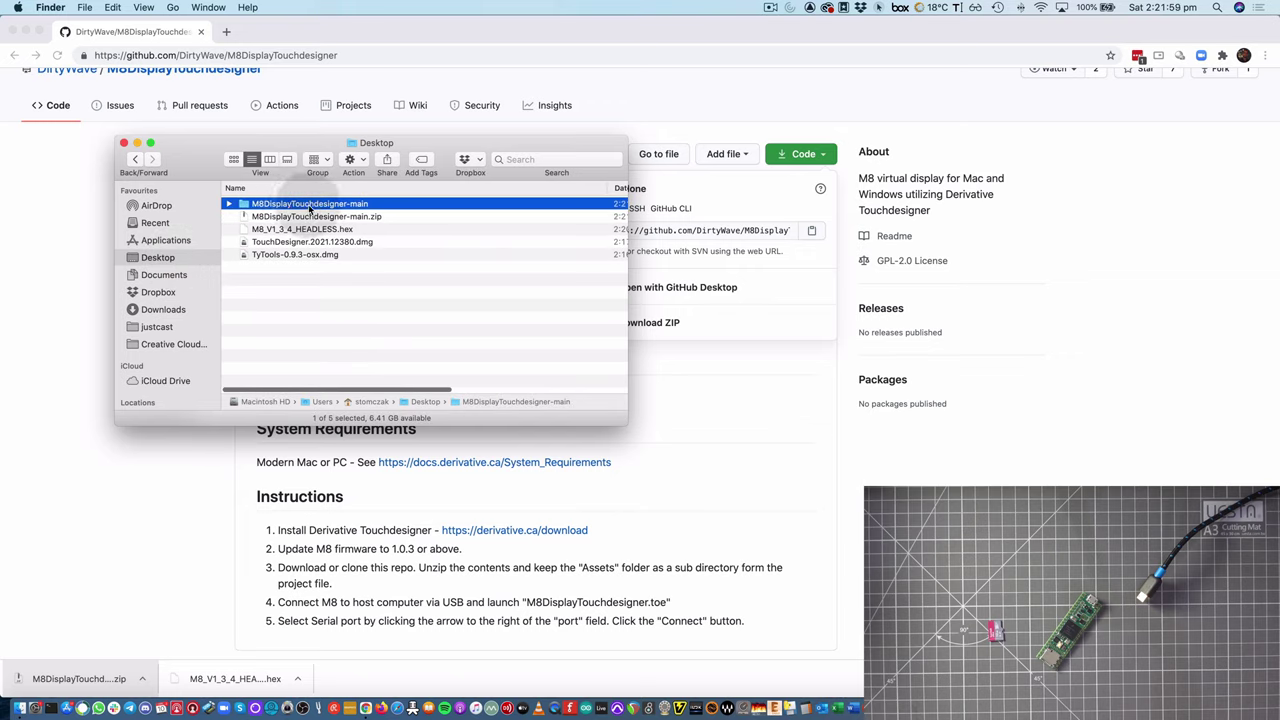
pyautogui.doubleClick(312, 204)
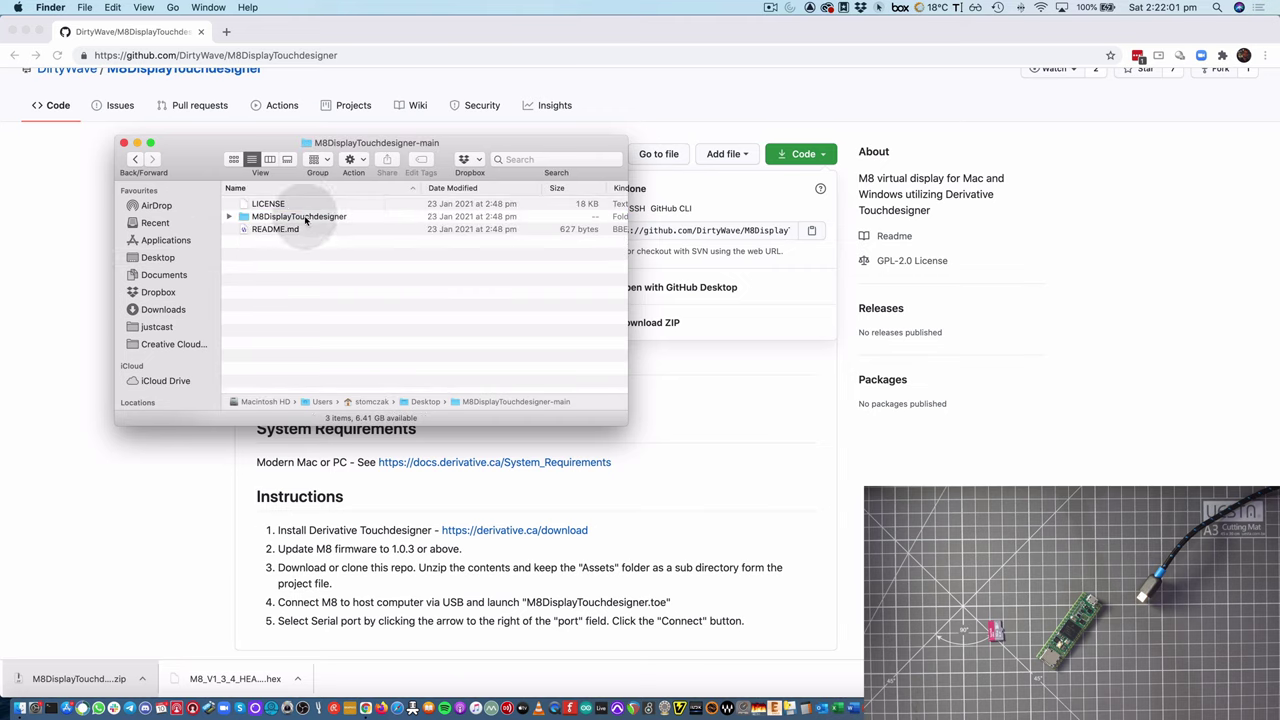
pyautogui.click(334, 218)
pyautogui.doubleClick(303, 218)
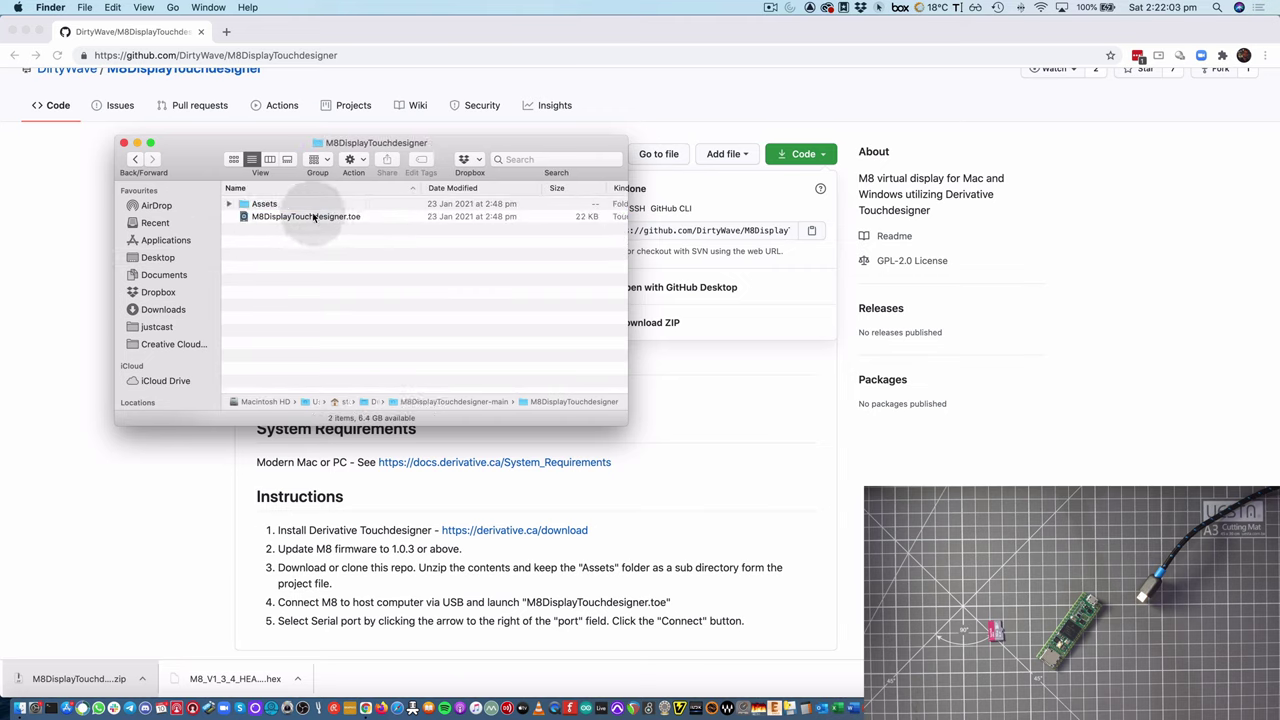
# Step: Launch the M8DisplayTouchdesigner.toe project in TouchDesigner, allowing the downloaded app to open, and bring its perform window to the front
pyautogui.click(268, 218)
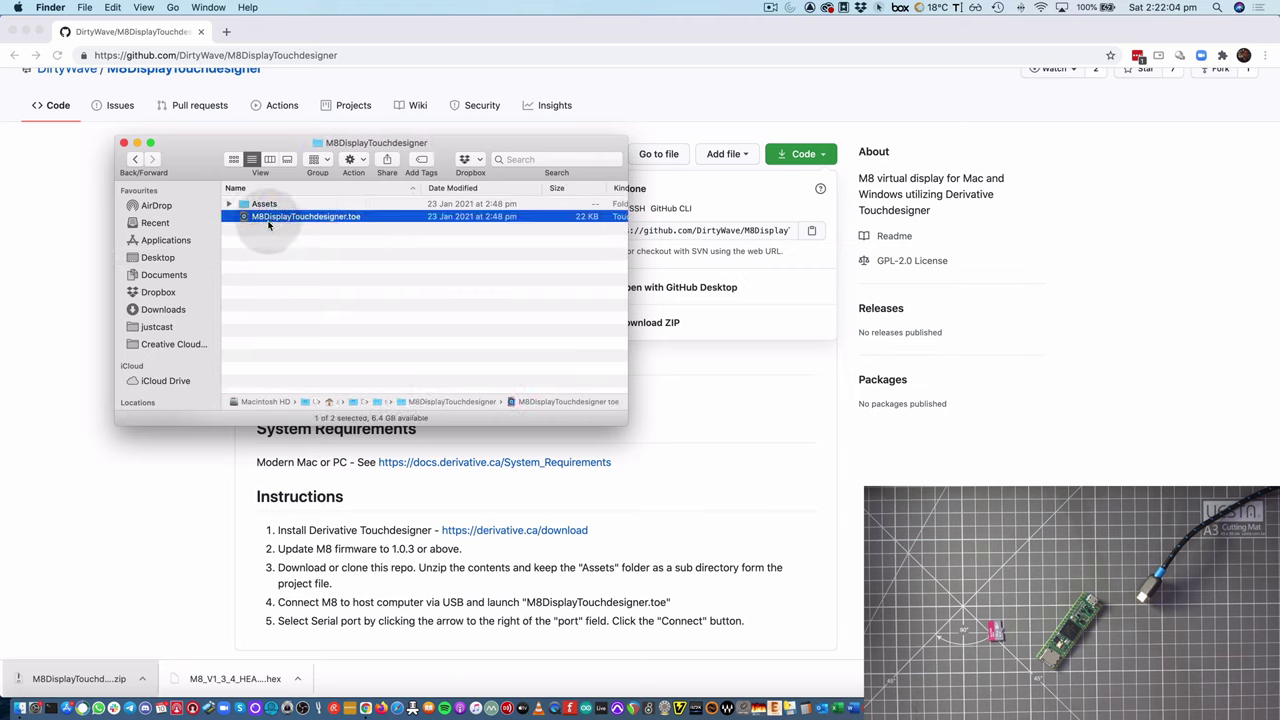
pyautogui.doubleClick(324, 217)
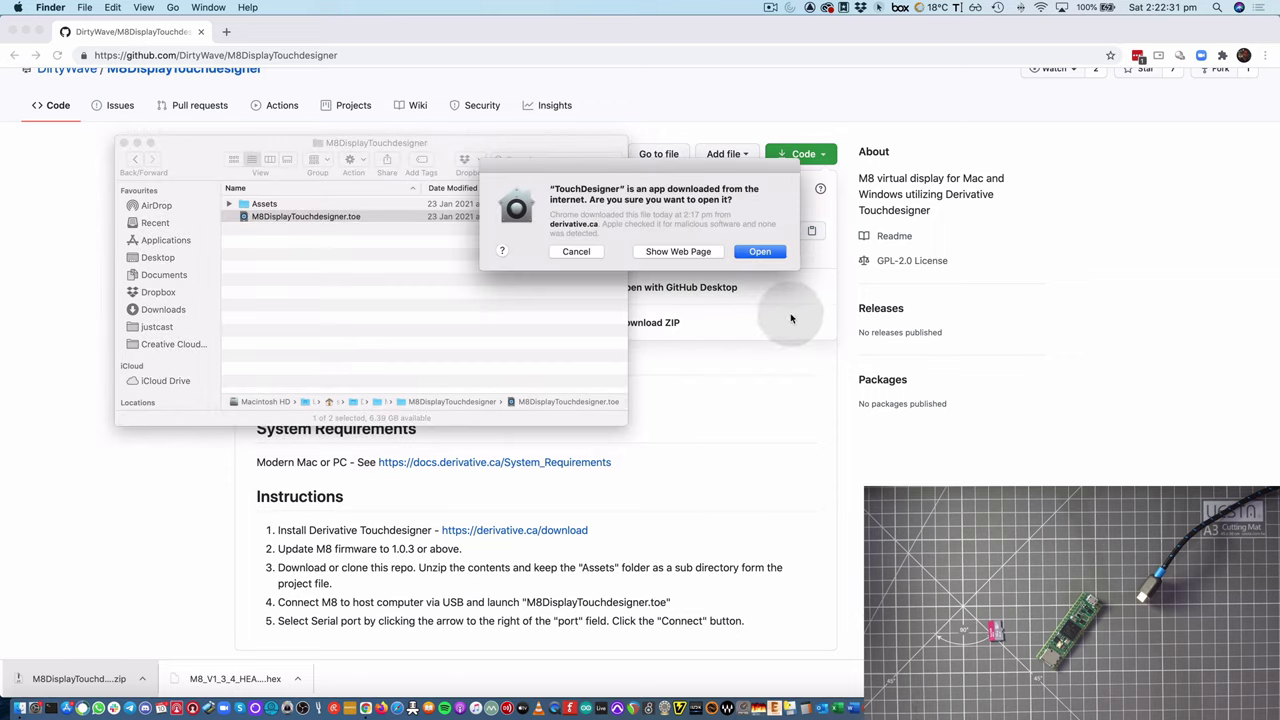
pyautogui.click(770, 254)
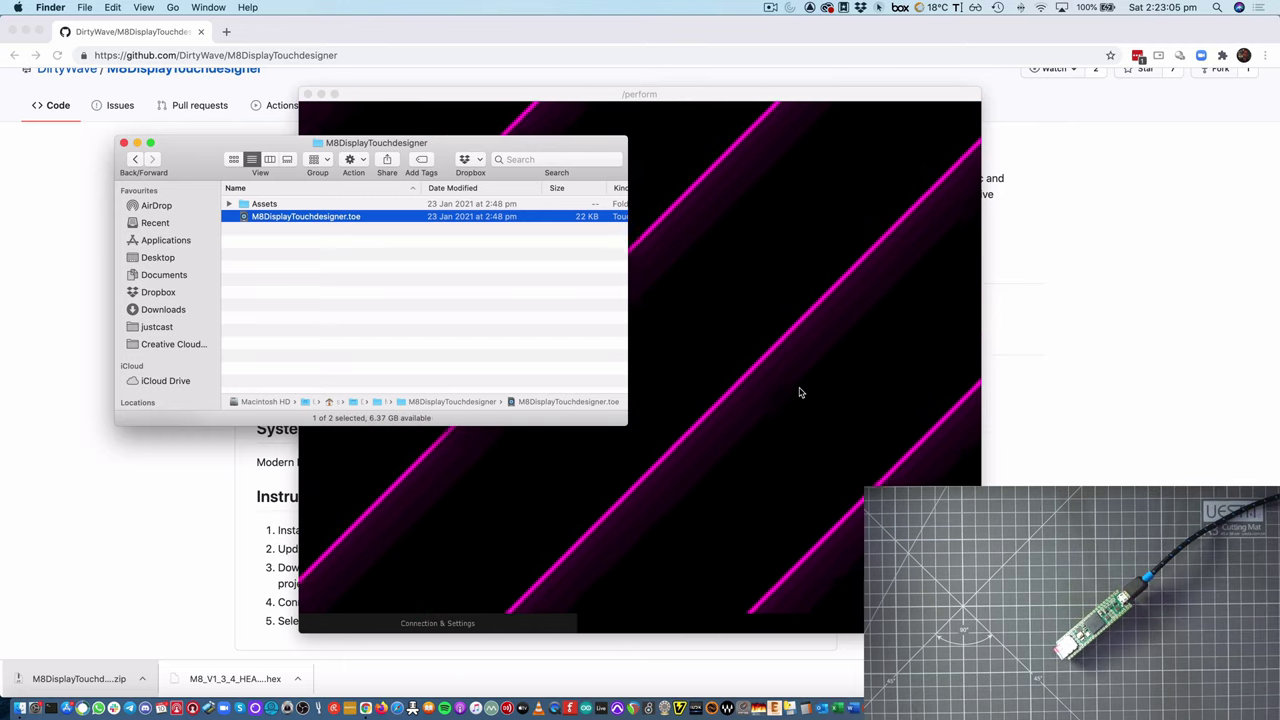
pyautogui.click(777, 407)
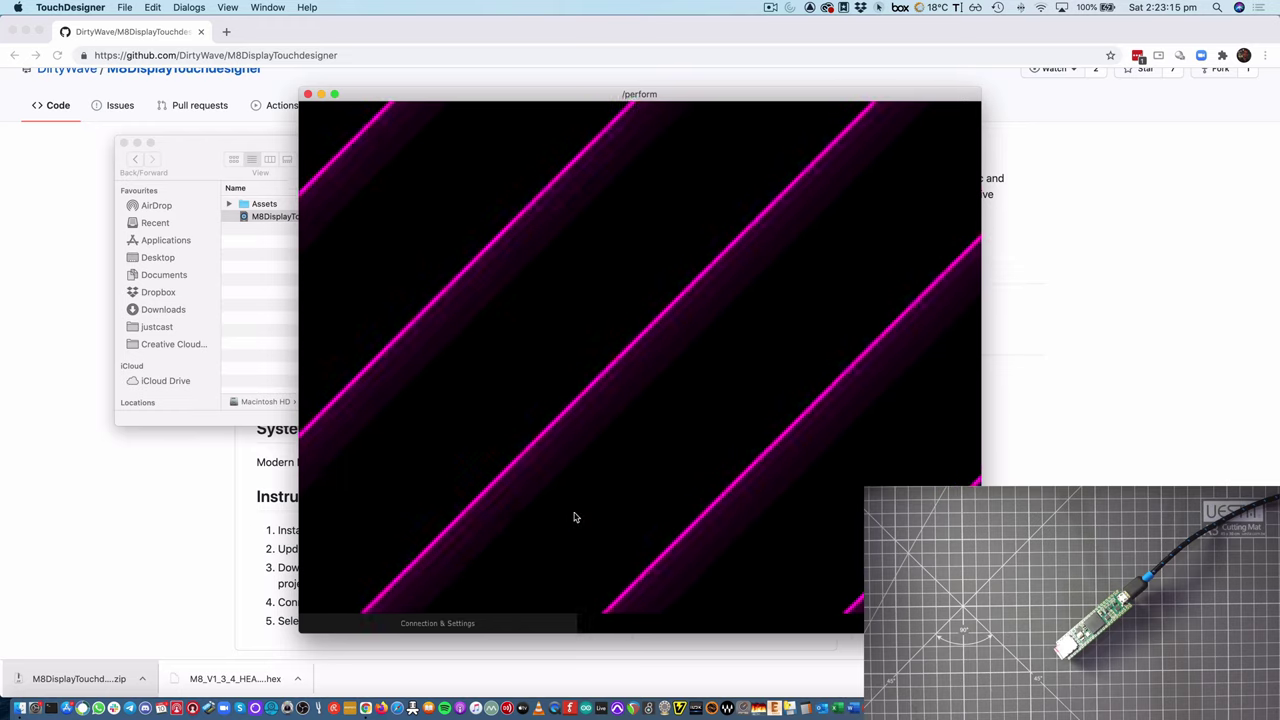
# Step: Show the Connection & Settings options, check the installed licence key type in the Key Manager, and close the Key Manager
pyautogui.click(459, 624)
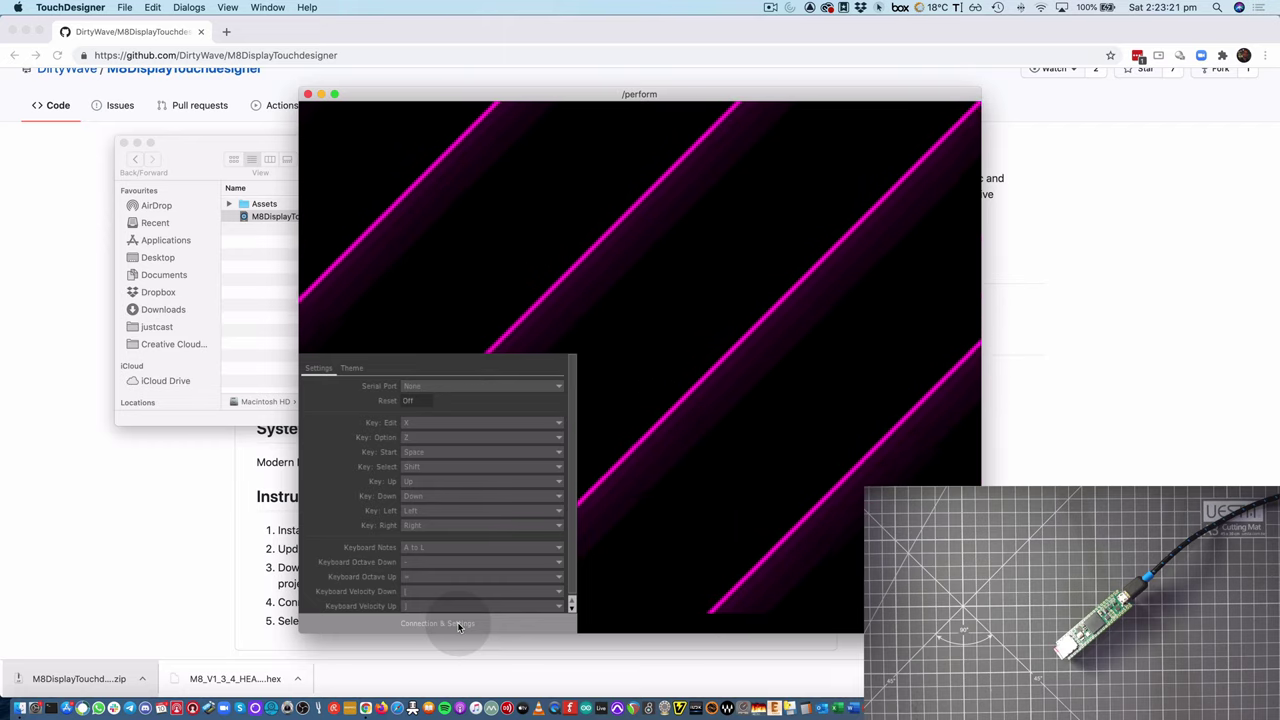
pyautogui.click(190, 8)
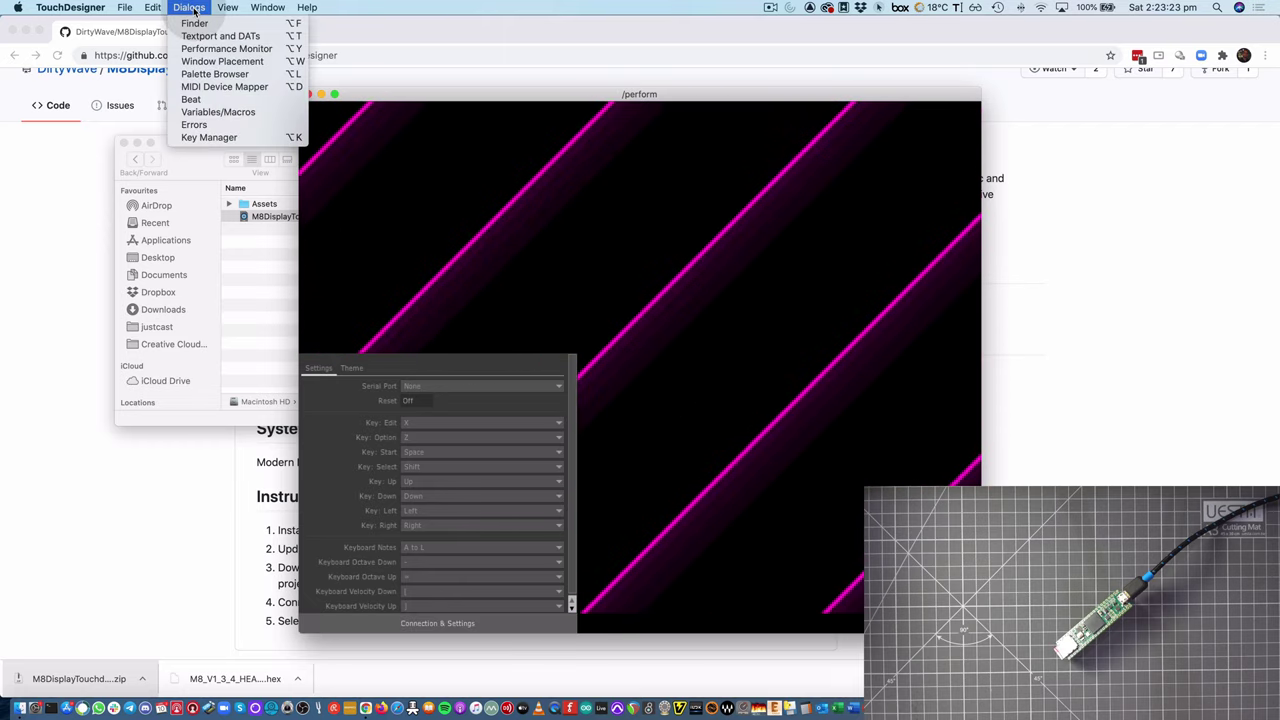
pyautogui.click(204, 138)
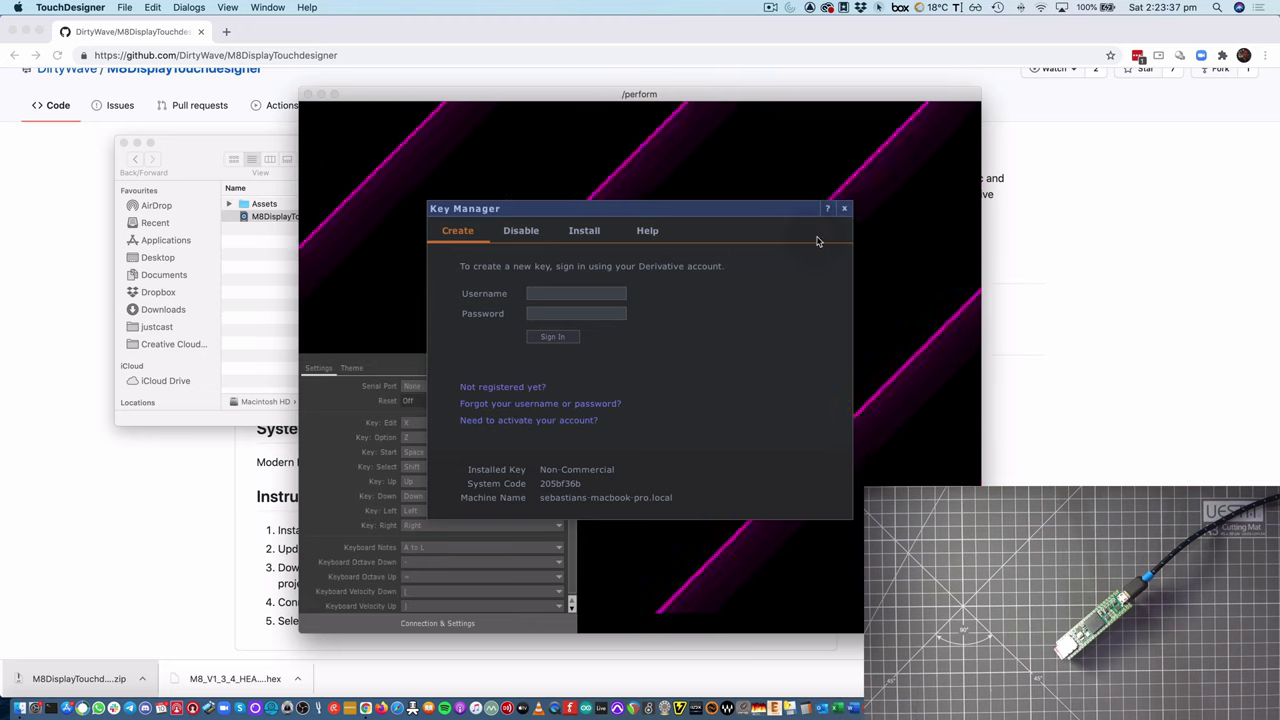
pyautogui.click(844, 208)
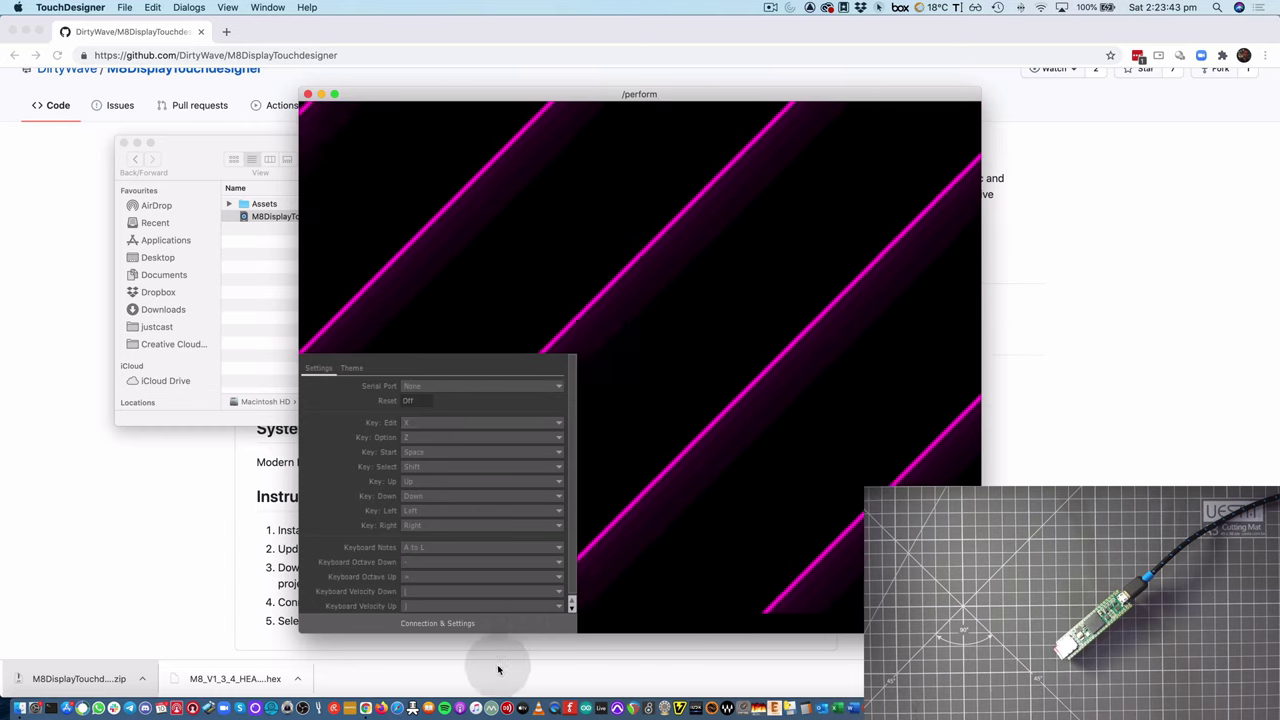
# Step: Set the Serial Port in Connection & Settings to the usbmodem device and hide the settings
pyautogui.click(452, 625)
pyautogui.click(452, 625)
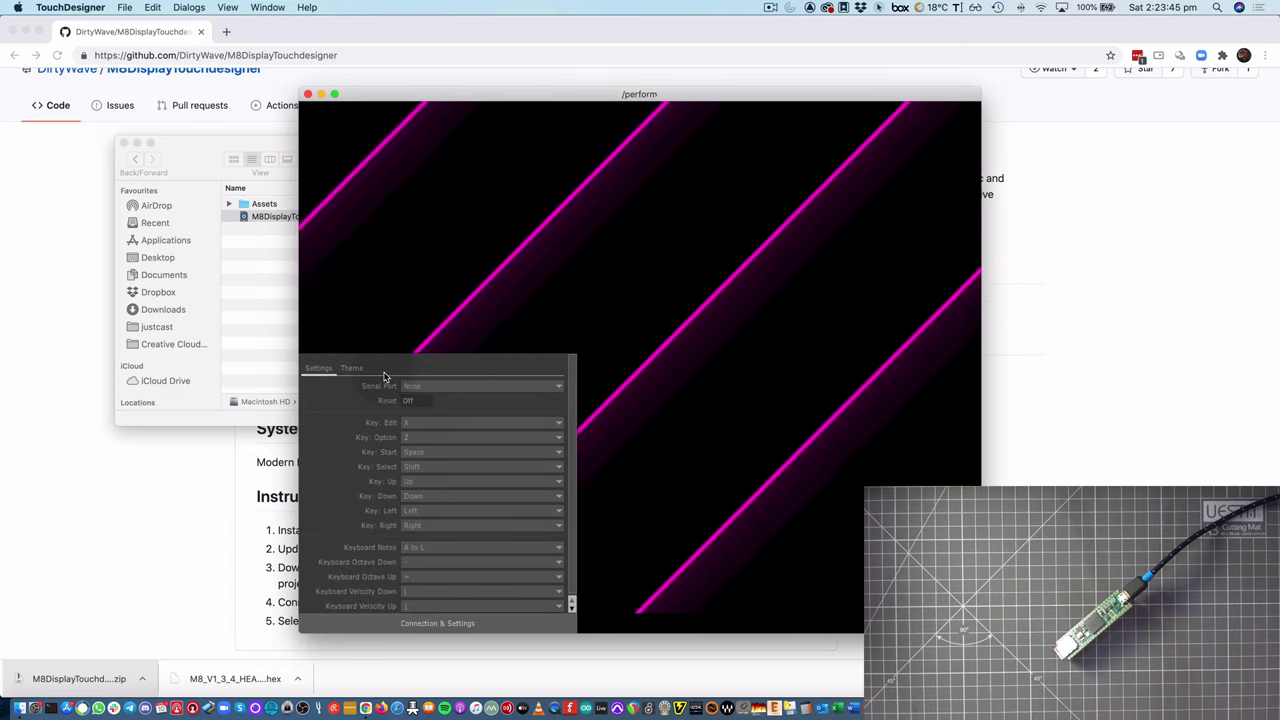
pyautogui.click(447, 386)
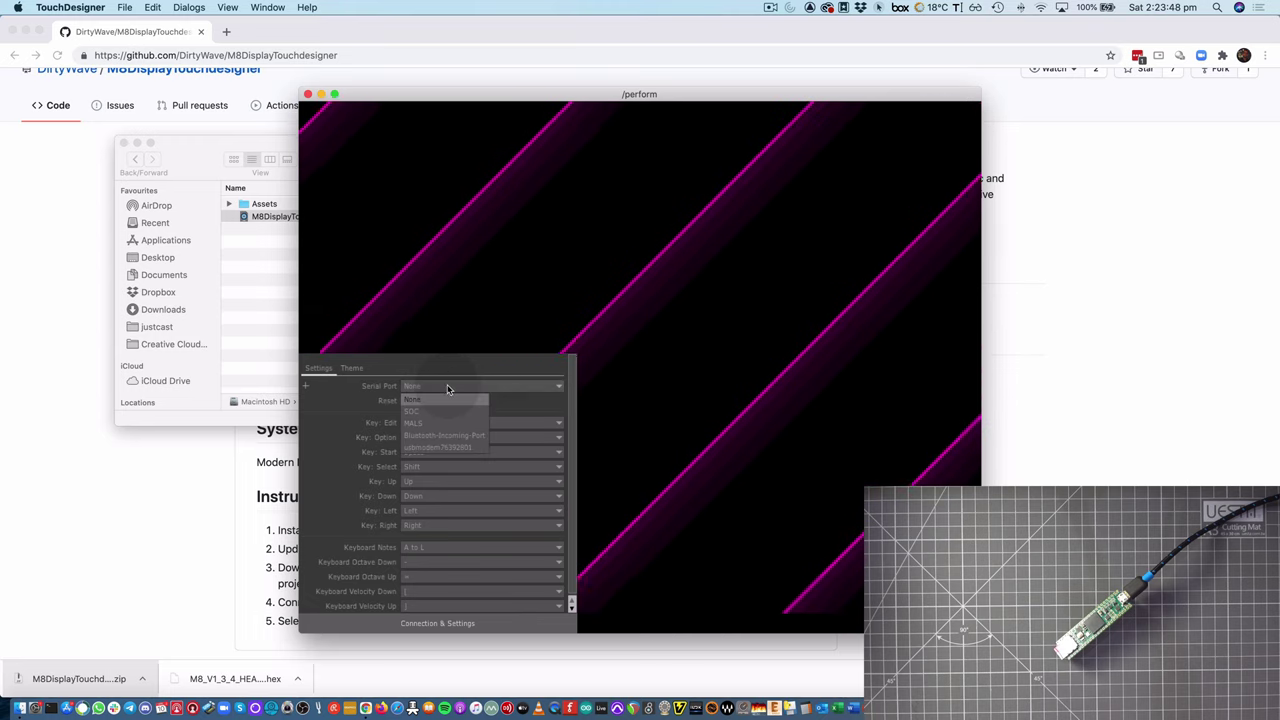
pyautogui.click(451, 450)
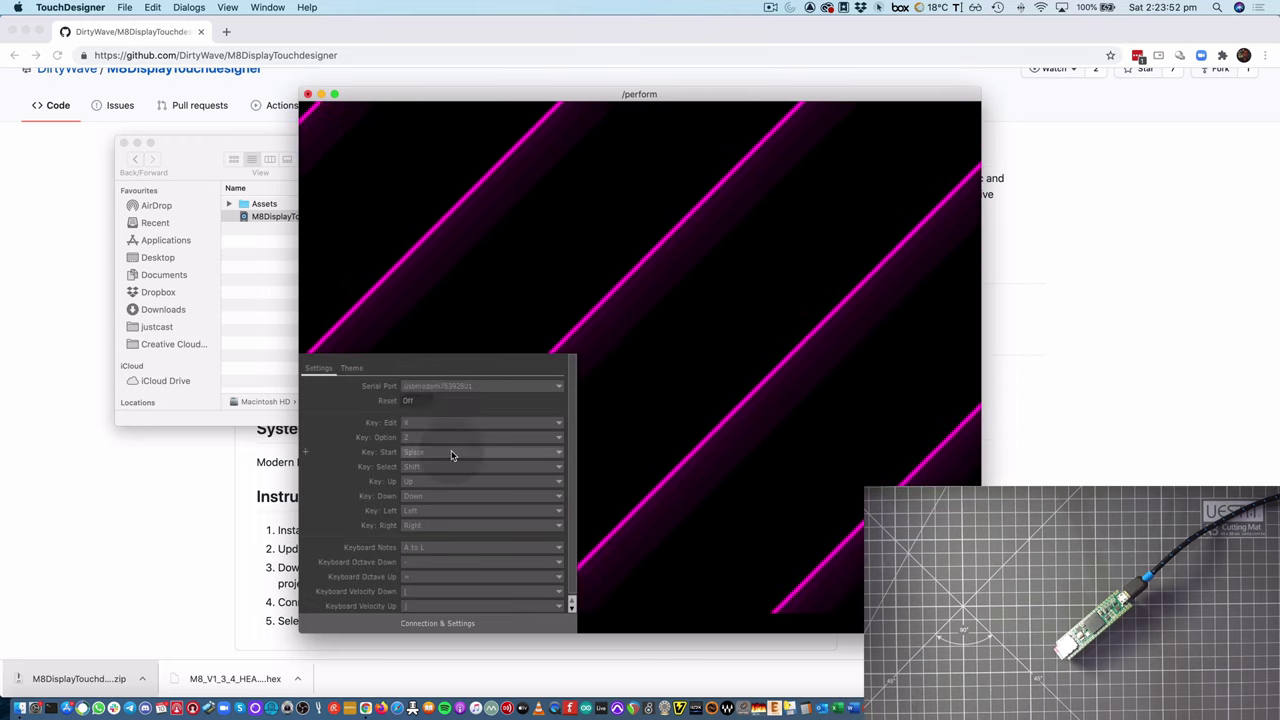
pyautogui.click(448, 624)
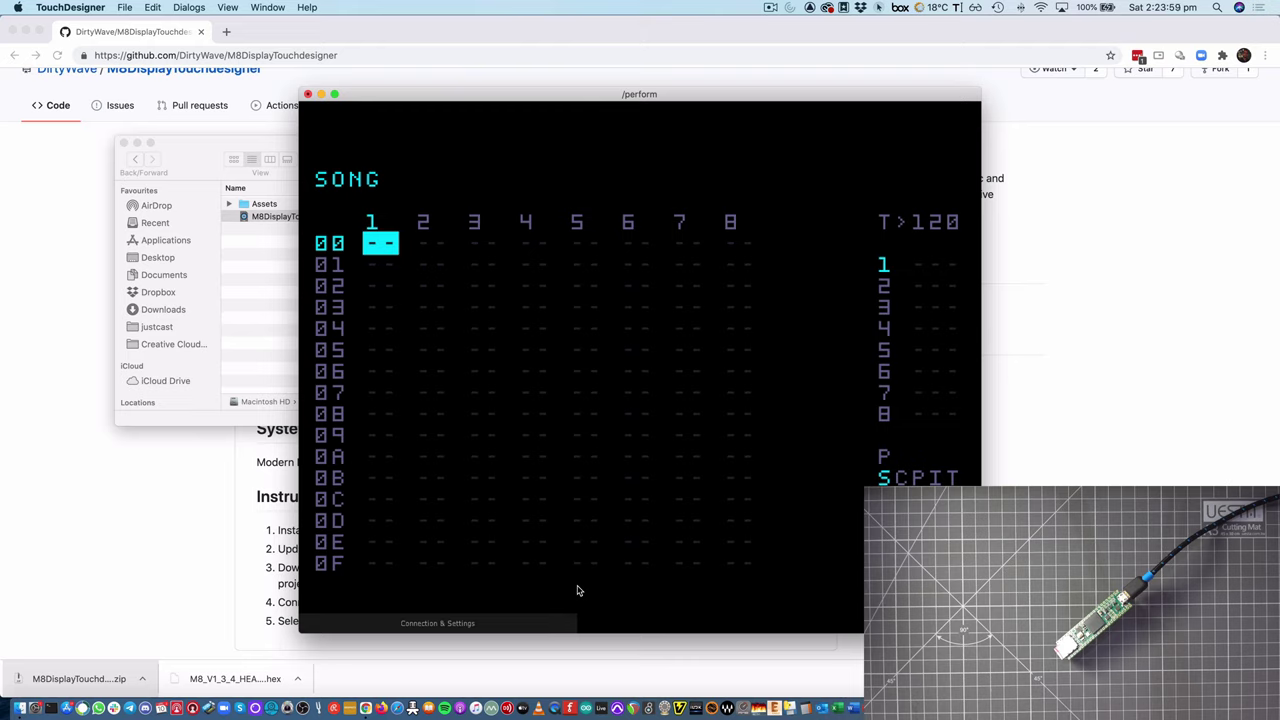
# Step: Test the M8 controls by moving the song cursor three tracks to the right and back to track 1
pyautogui.press('Right')
pyautogui.press('Right')
pyautogui.press('Right')
pyautogui.press('Left')
pyautogui.press('Left')
pyautogui.press('Left')
# Step: Switch to Chrome, return to the M8 Headless setup guide and go to Step 4 on M8 input audio monitoring
pyautogui.click(175, 545)
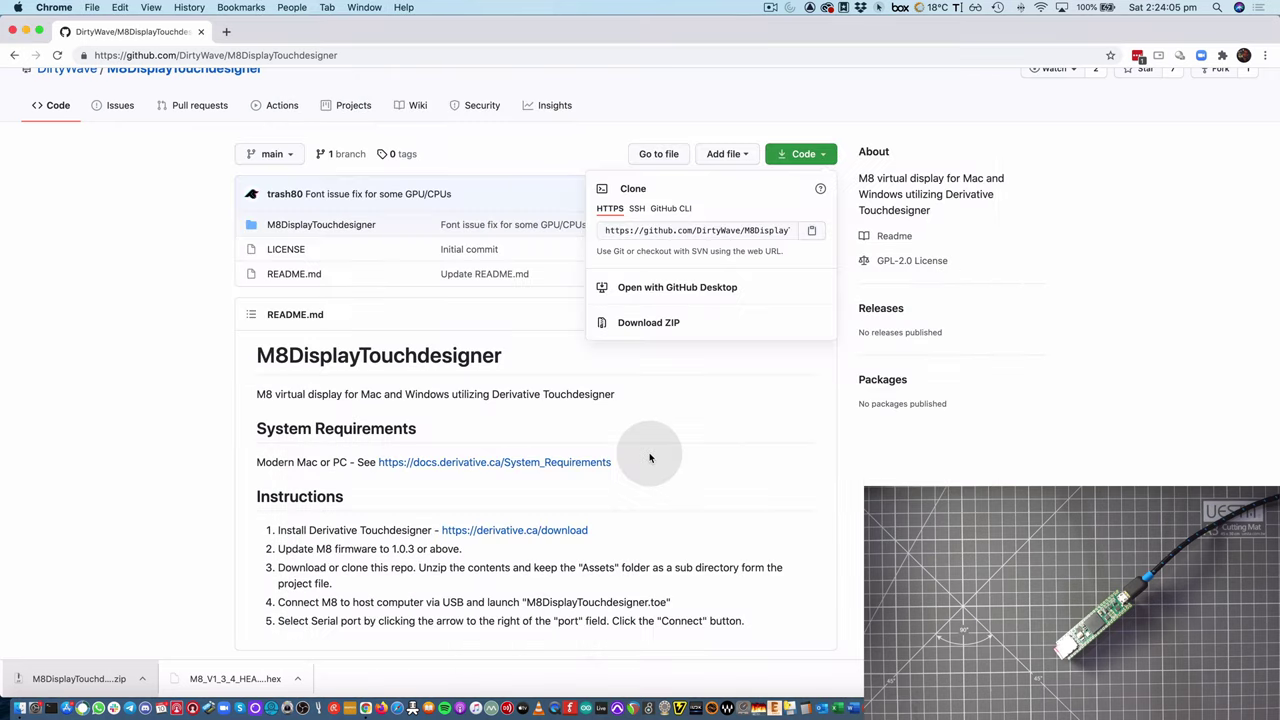
pyautogui.click(15, 56)
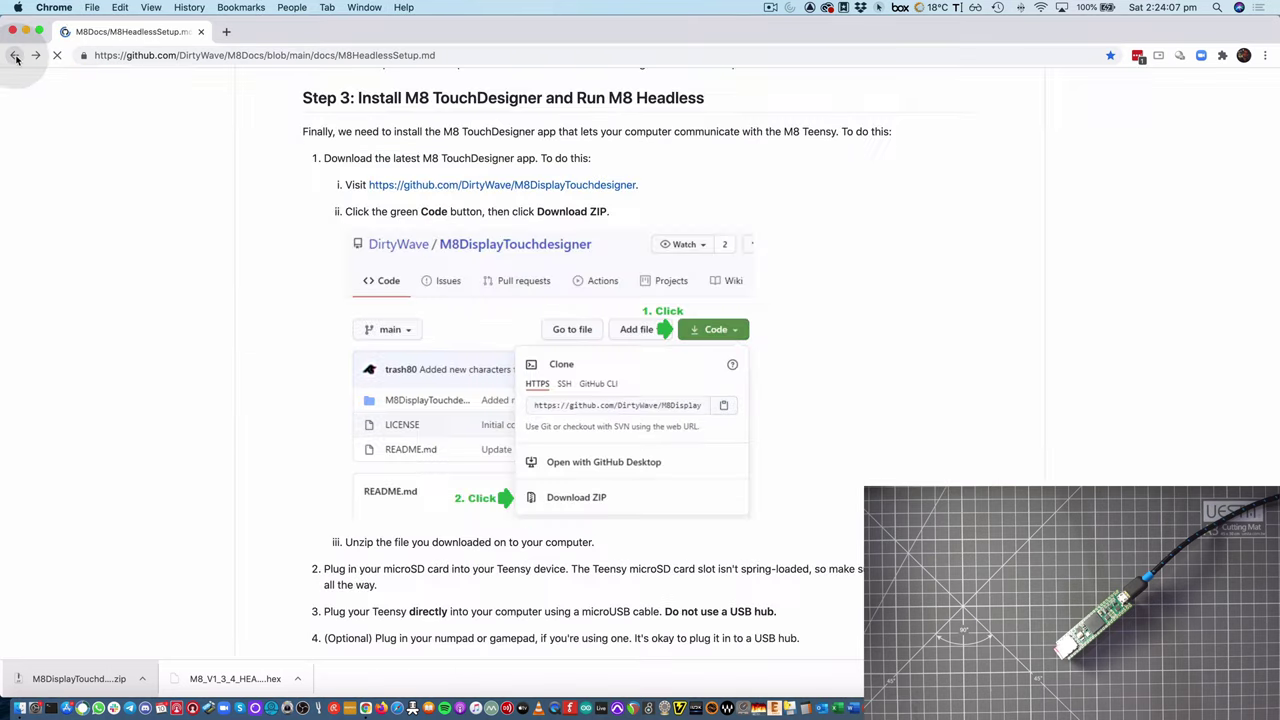
pyautogui.scroll(-3, 251, 312)
pyautogui.scroll(-10, 120, 285)
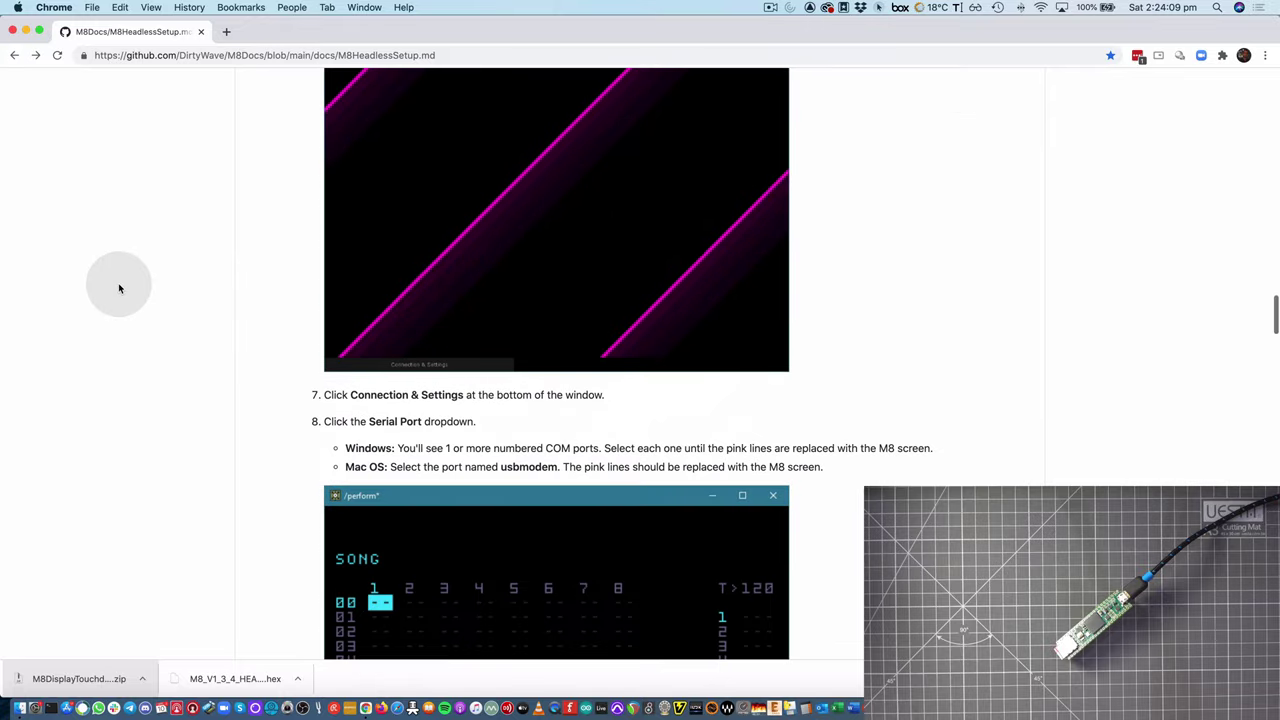
pyautogui.scroll(-5, 119, 289)
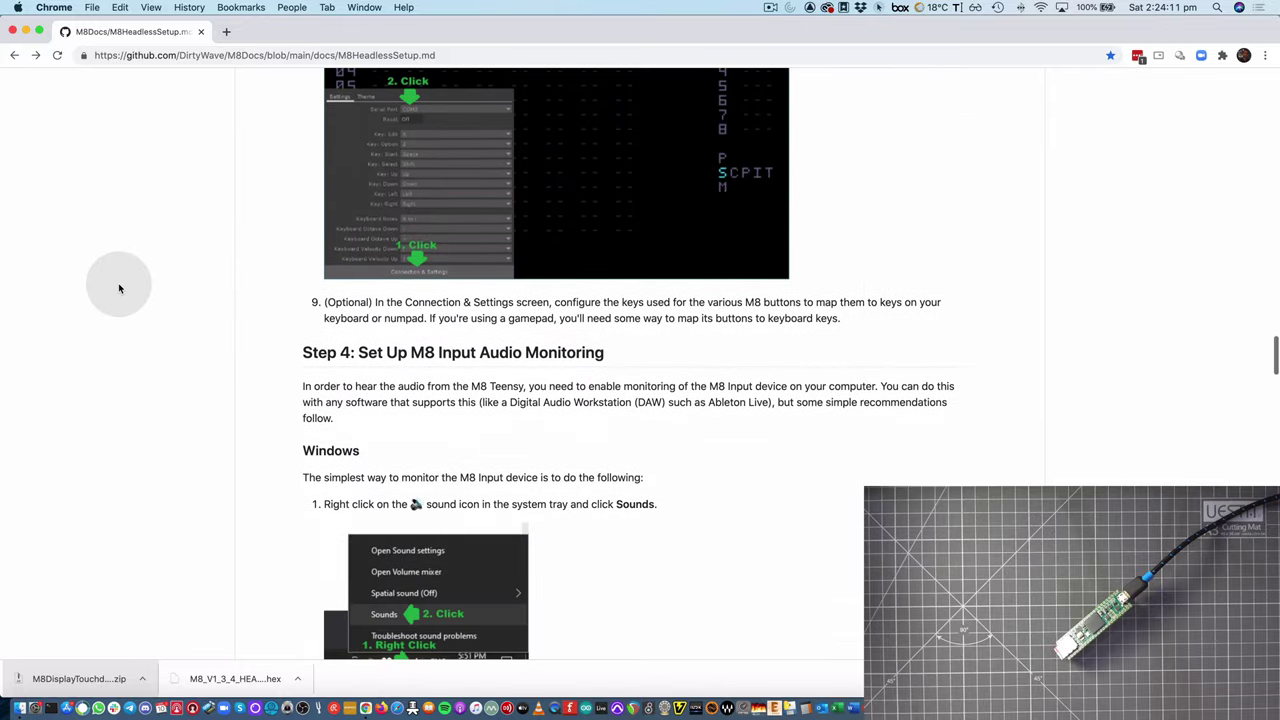
pyautogui.scroll(-1, 119, 289)
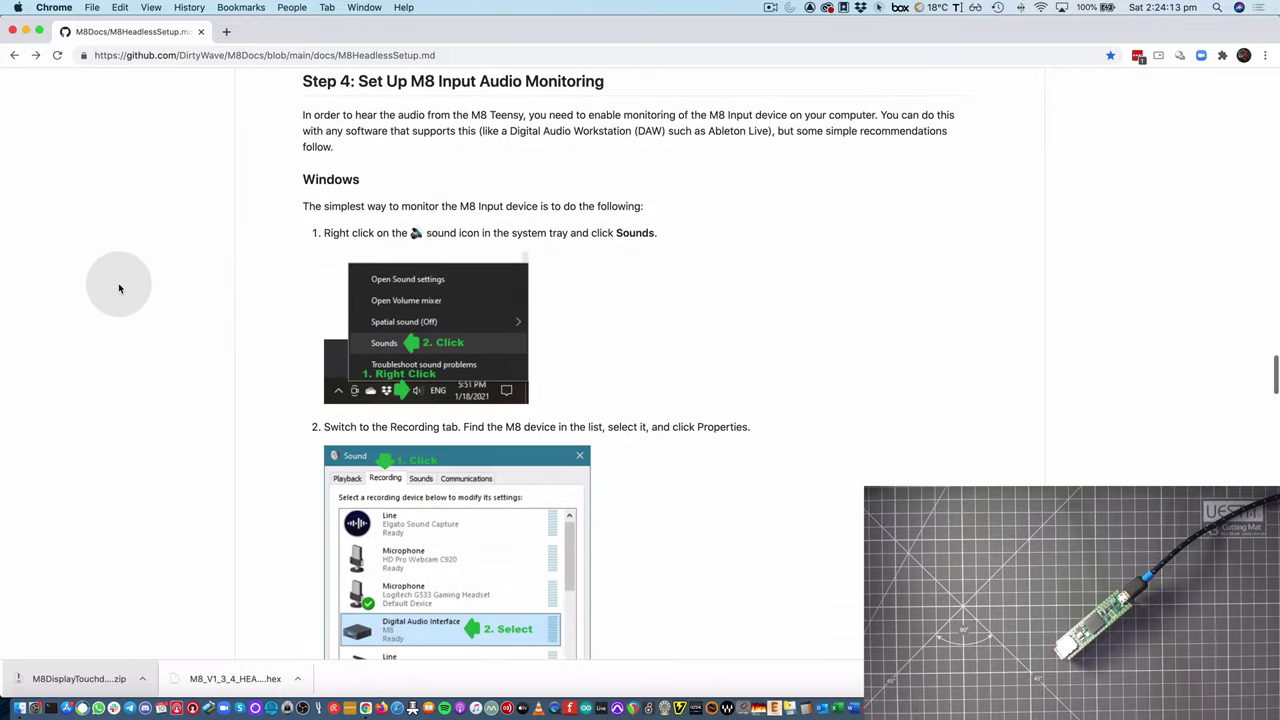
# Step: Bring the M8 display back to the front, launch QuickTime Player and dismiss its file-open dialog
pyautogui.press('super+Tab')
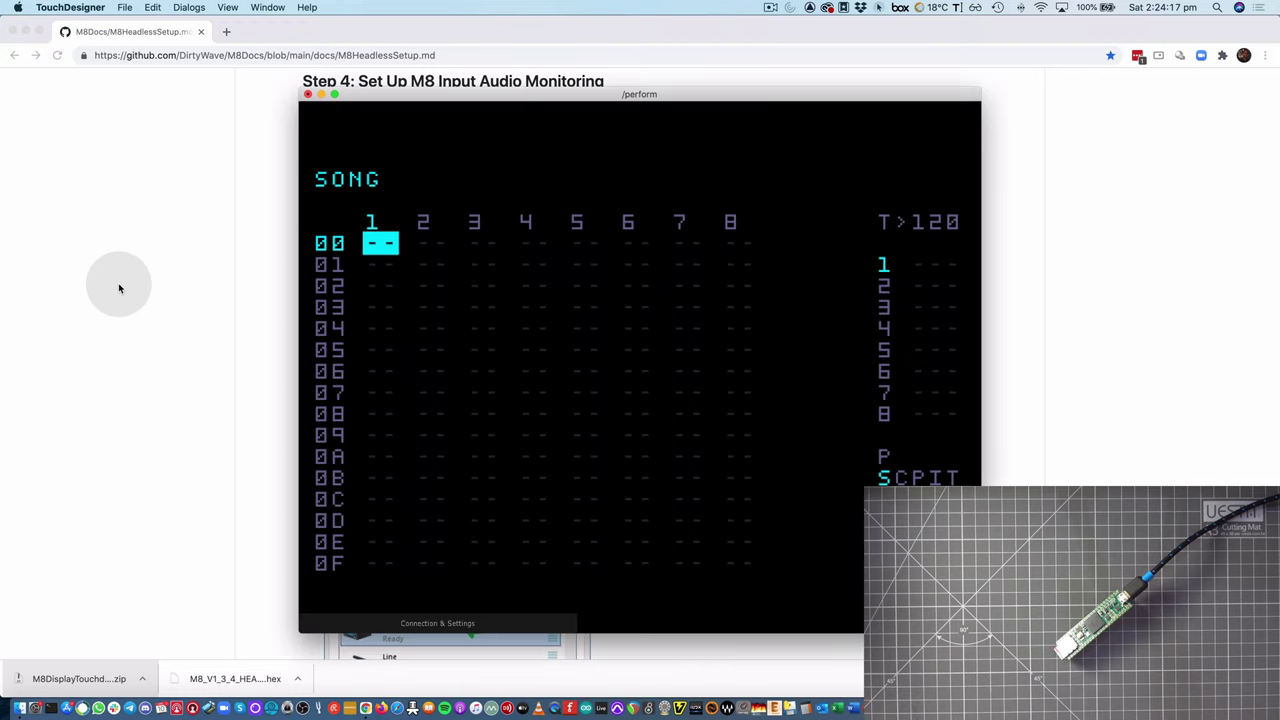
pyautogui.press('super+space')
pyautogui.write('quick')
pyautogui.press('Return')
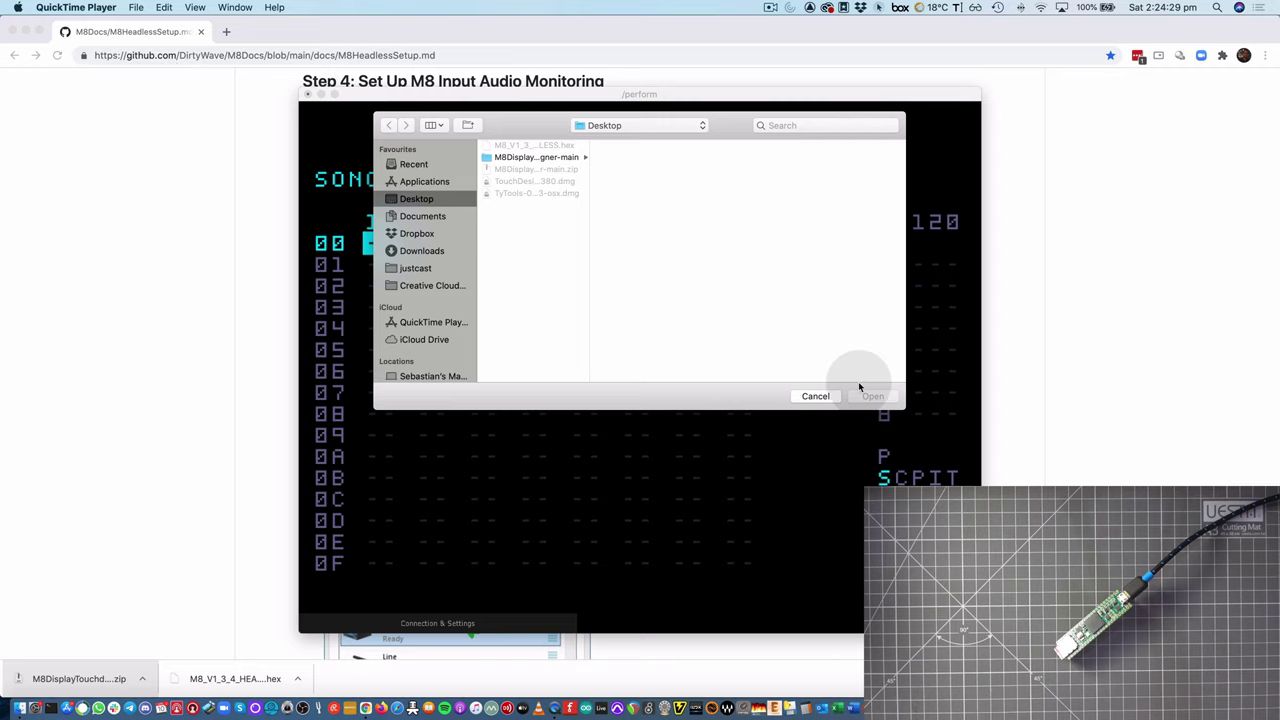
pyautogui.click(815, 396)
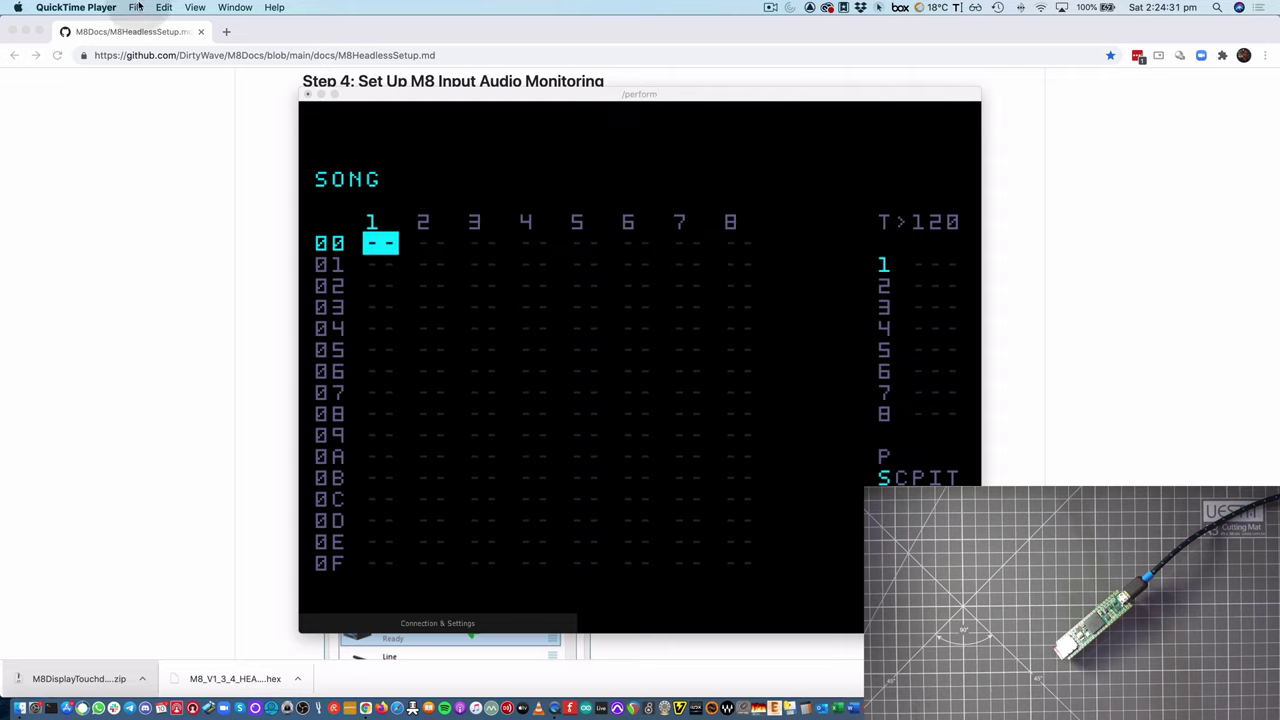
# Step: Create a new audio recording with M8 as the microphone, raise the monitoring volume to maximum, and move its window clear of the M8 display
pyautogui.click(139, 8)
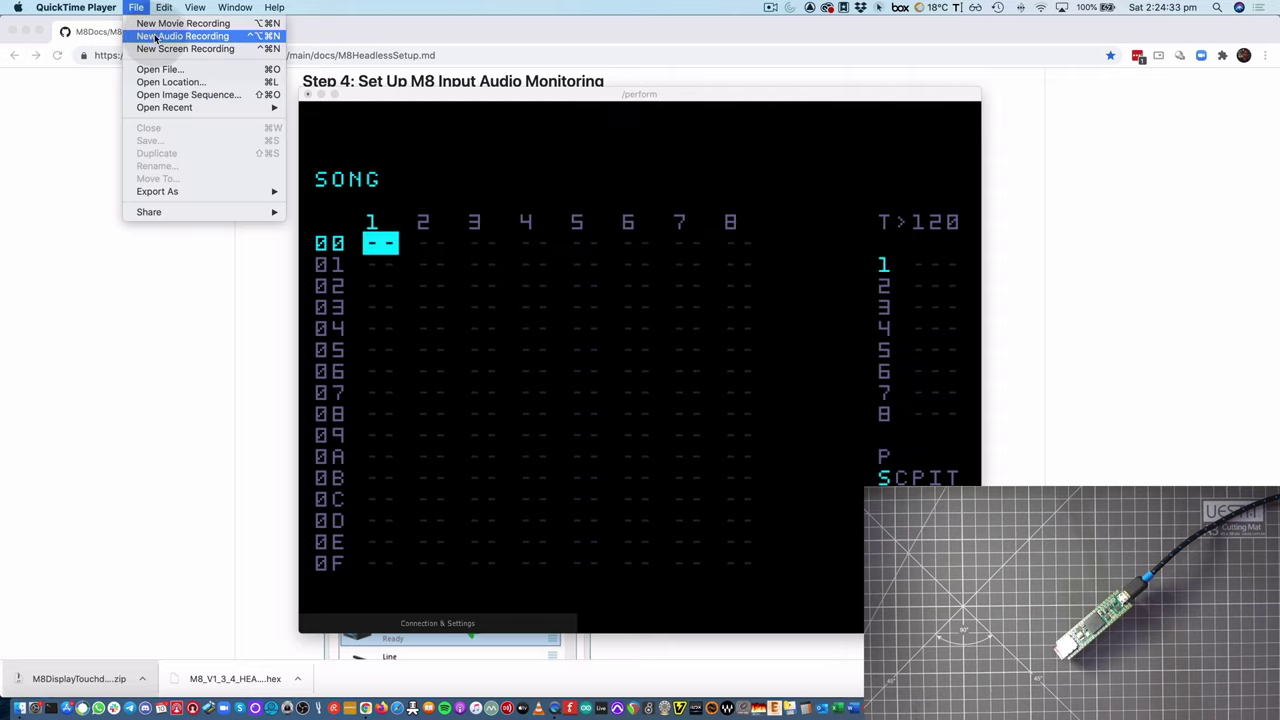
pyautogui.click(208, 37)
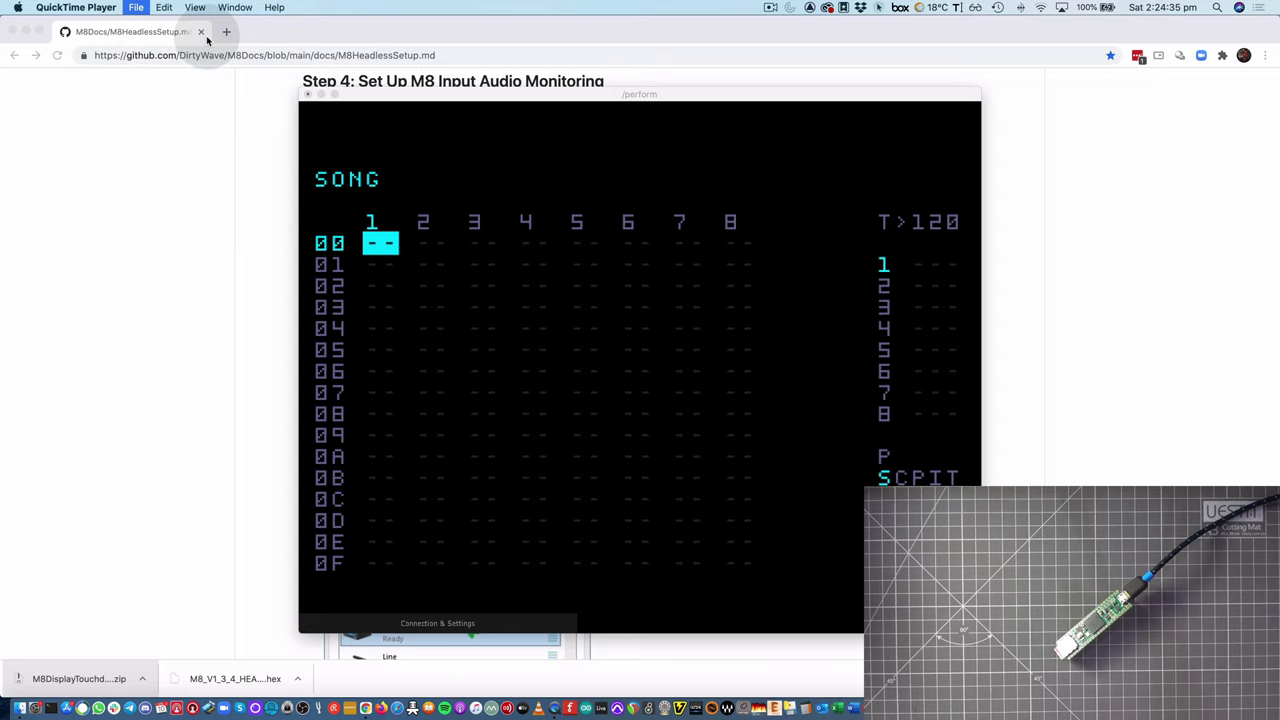
pyautogui.click(145, 121)
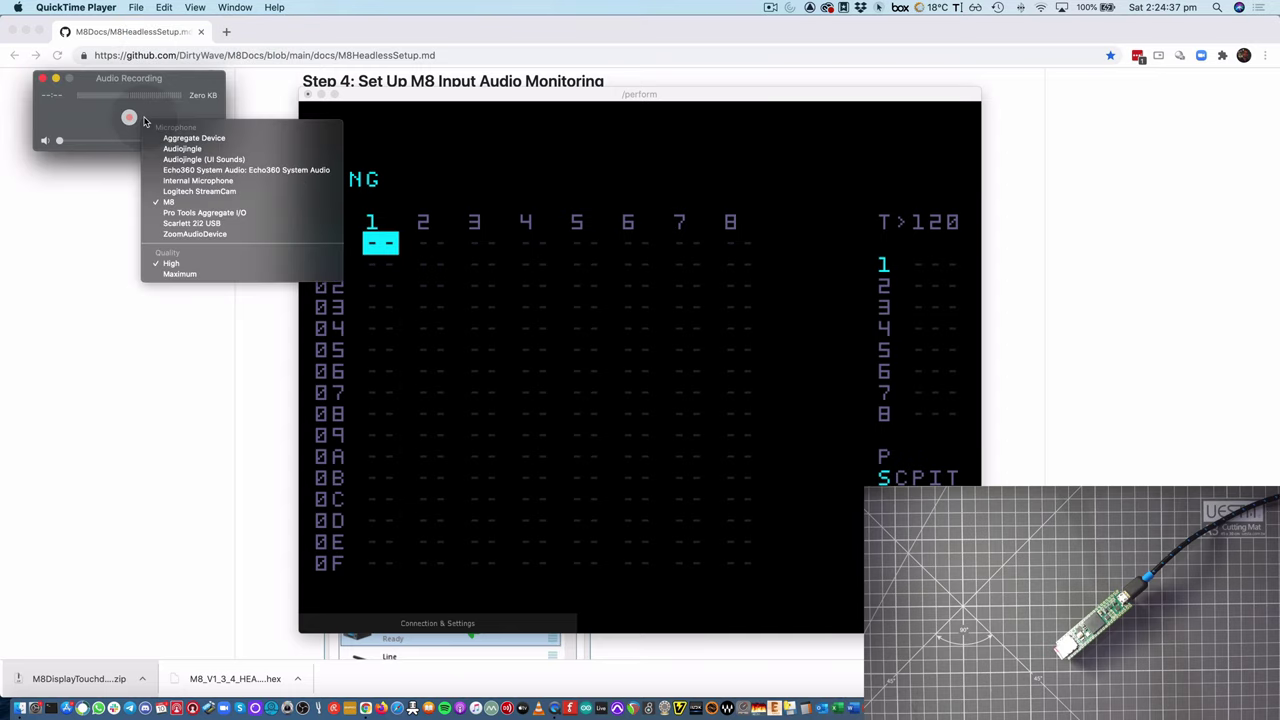
pyautogui.click(178, 203)
pyautogui.moveTo(59, 140); pyautogui.dragTo(215, 141)
pyautogui.moveTo(138, 78); pyautogui.dragTo(1155, 97)
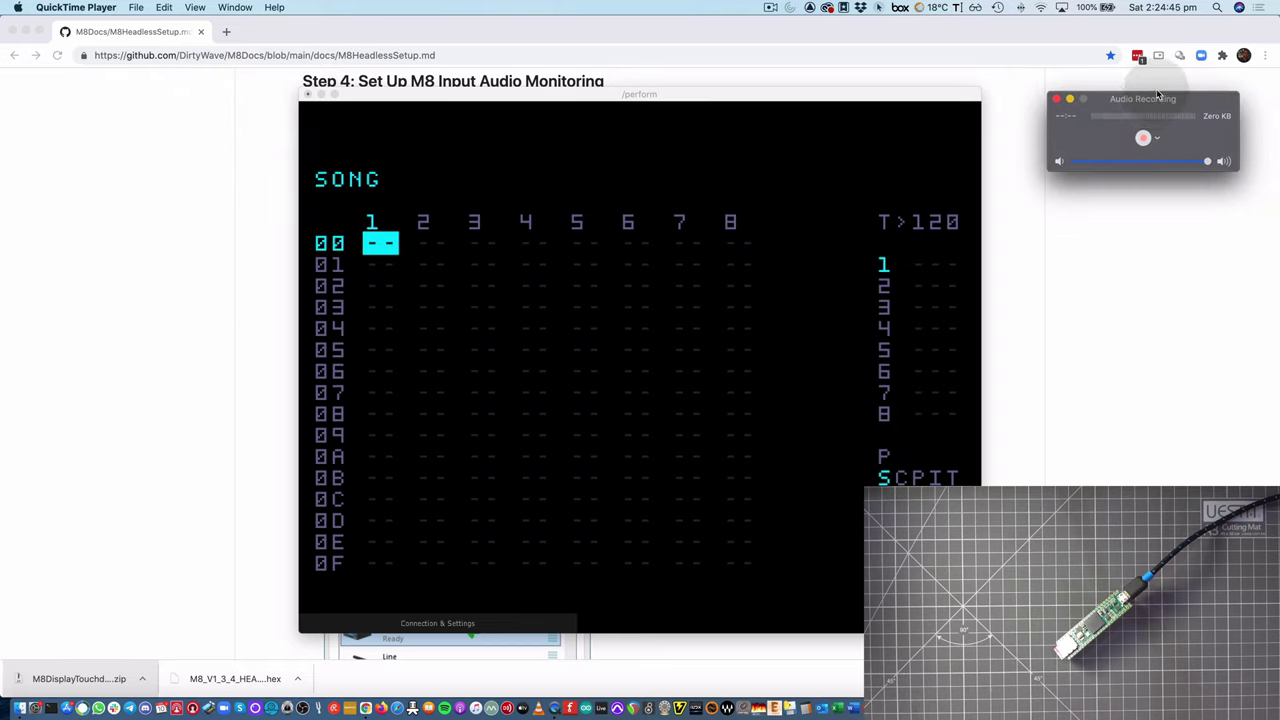